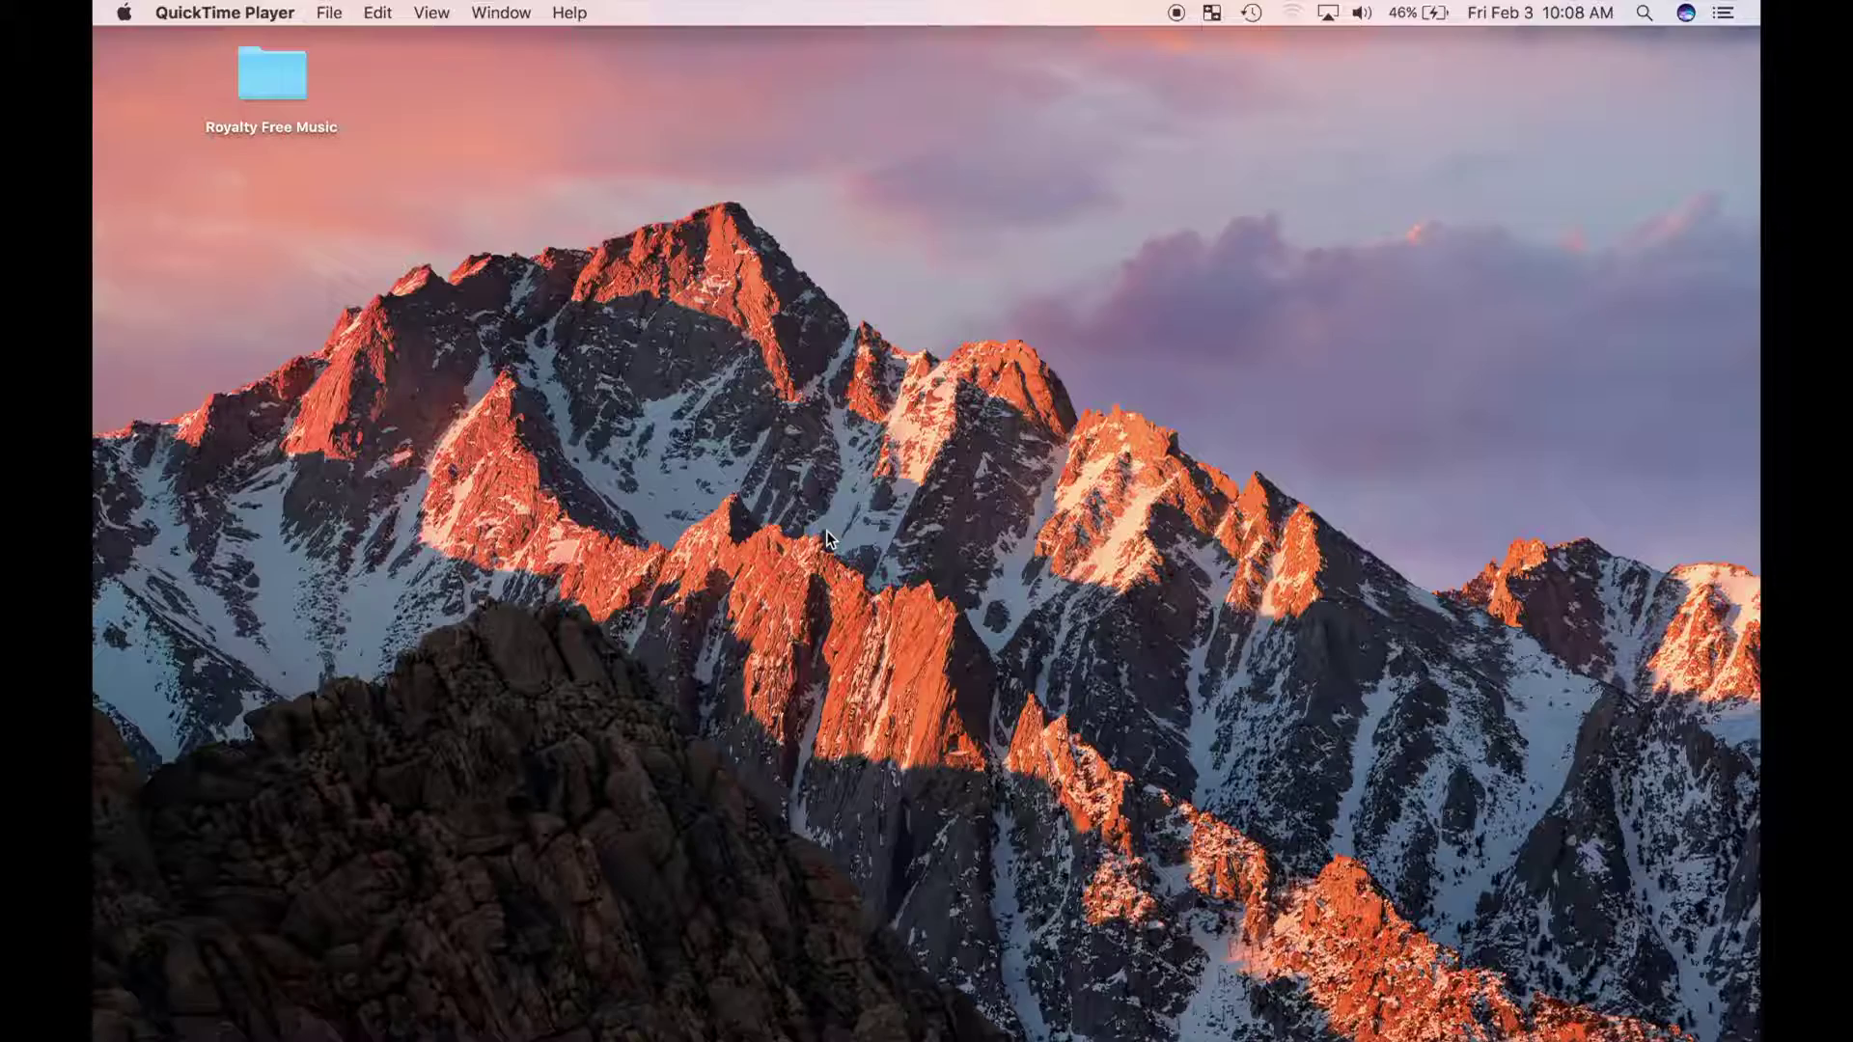
# Bring up the Censor project and play GOPR8337 from the start, parking the playhead at its beginning
pyautogui.moveTo(1354, 1016)
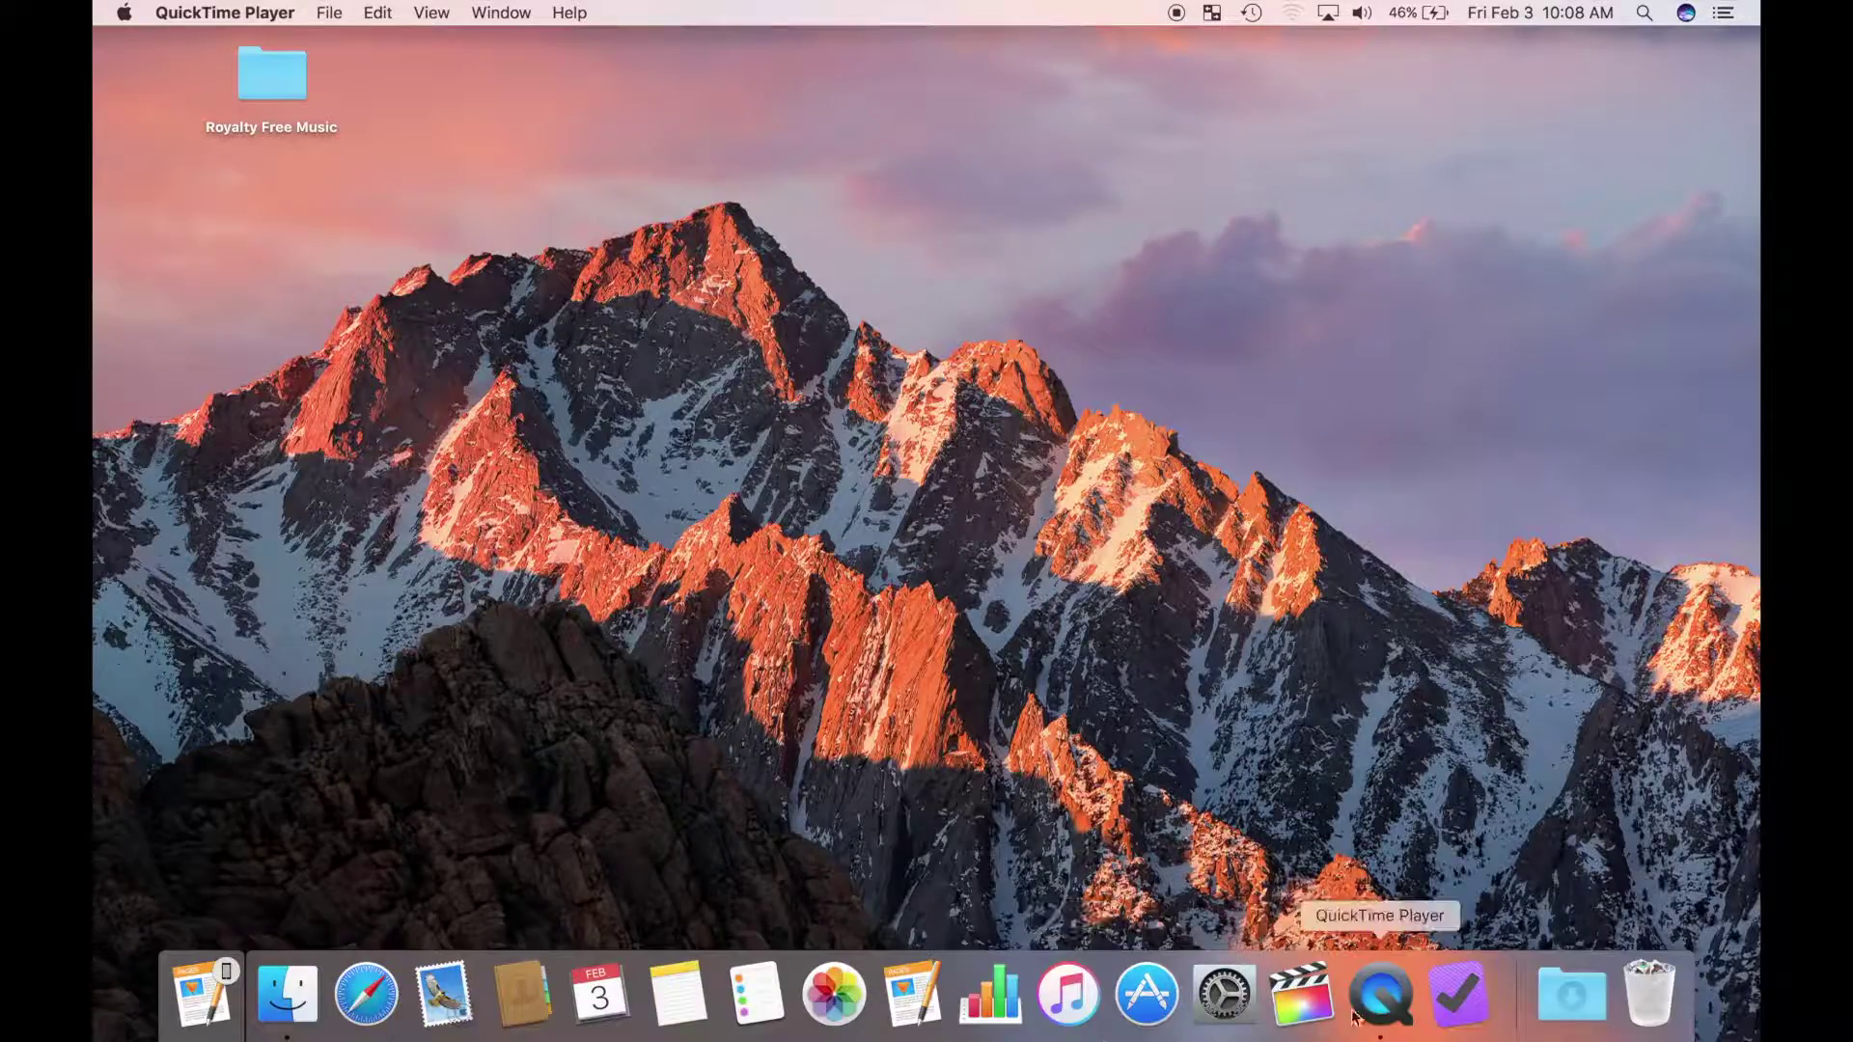
pyautogui.click(1302, 1003)
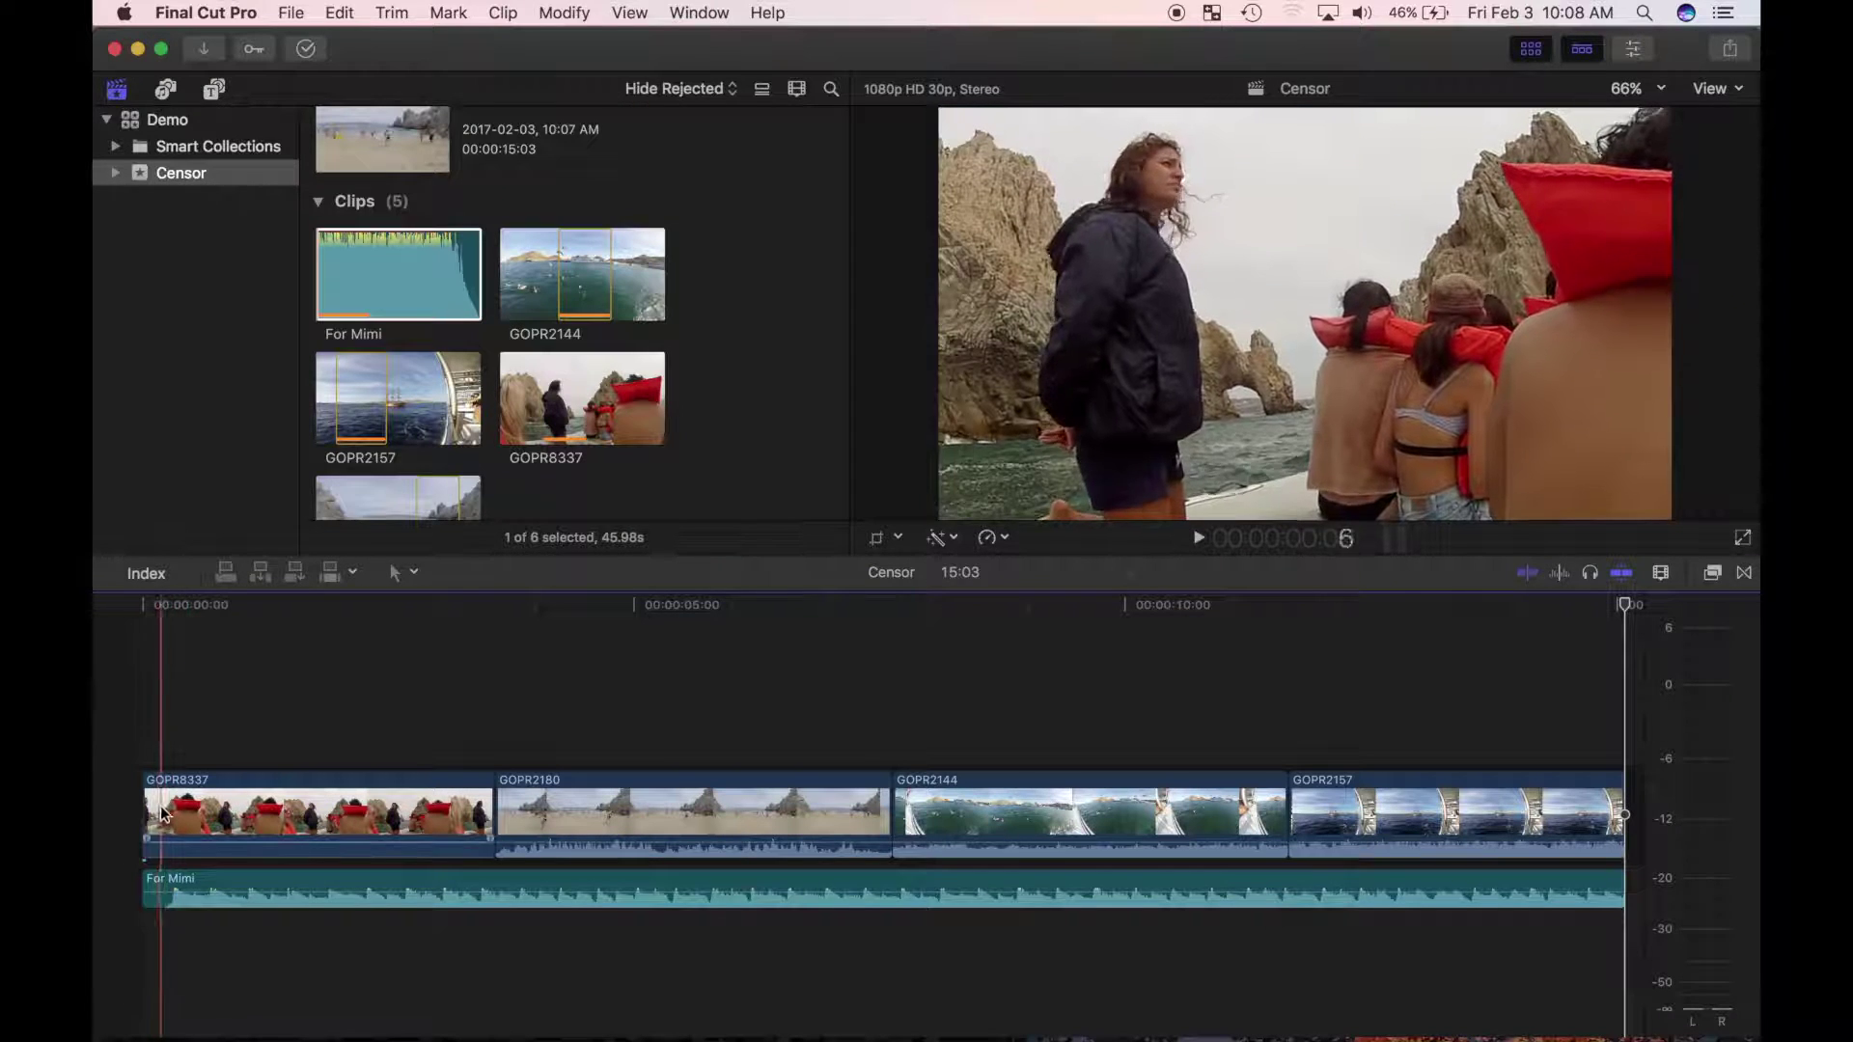
pyautogui.click(154, 677)
pyautogui.click(183, 792)
pyautogui.press('space')
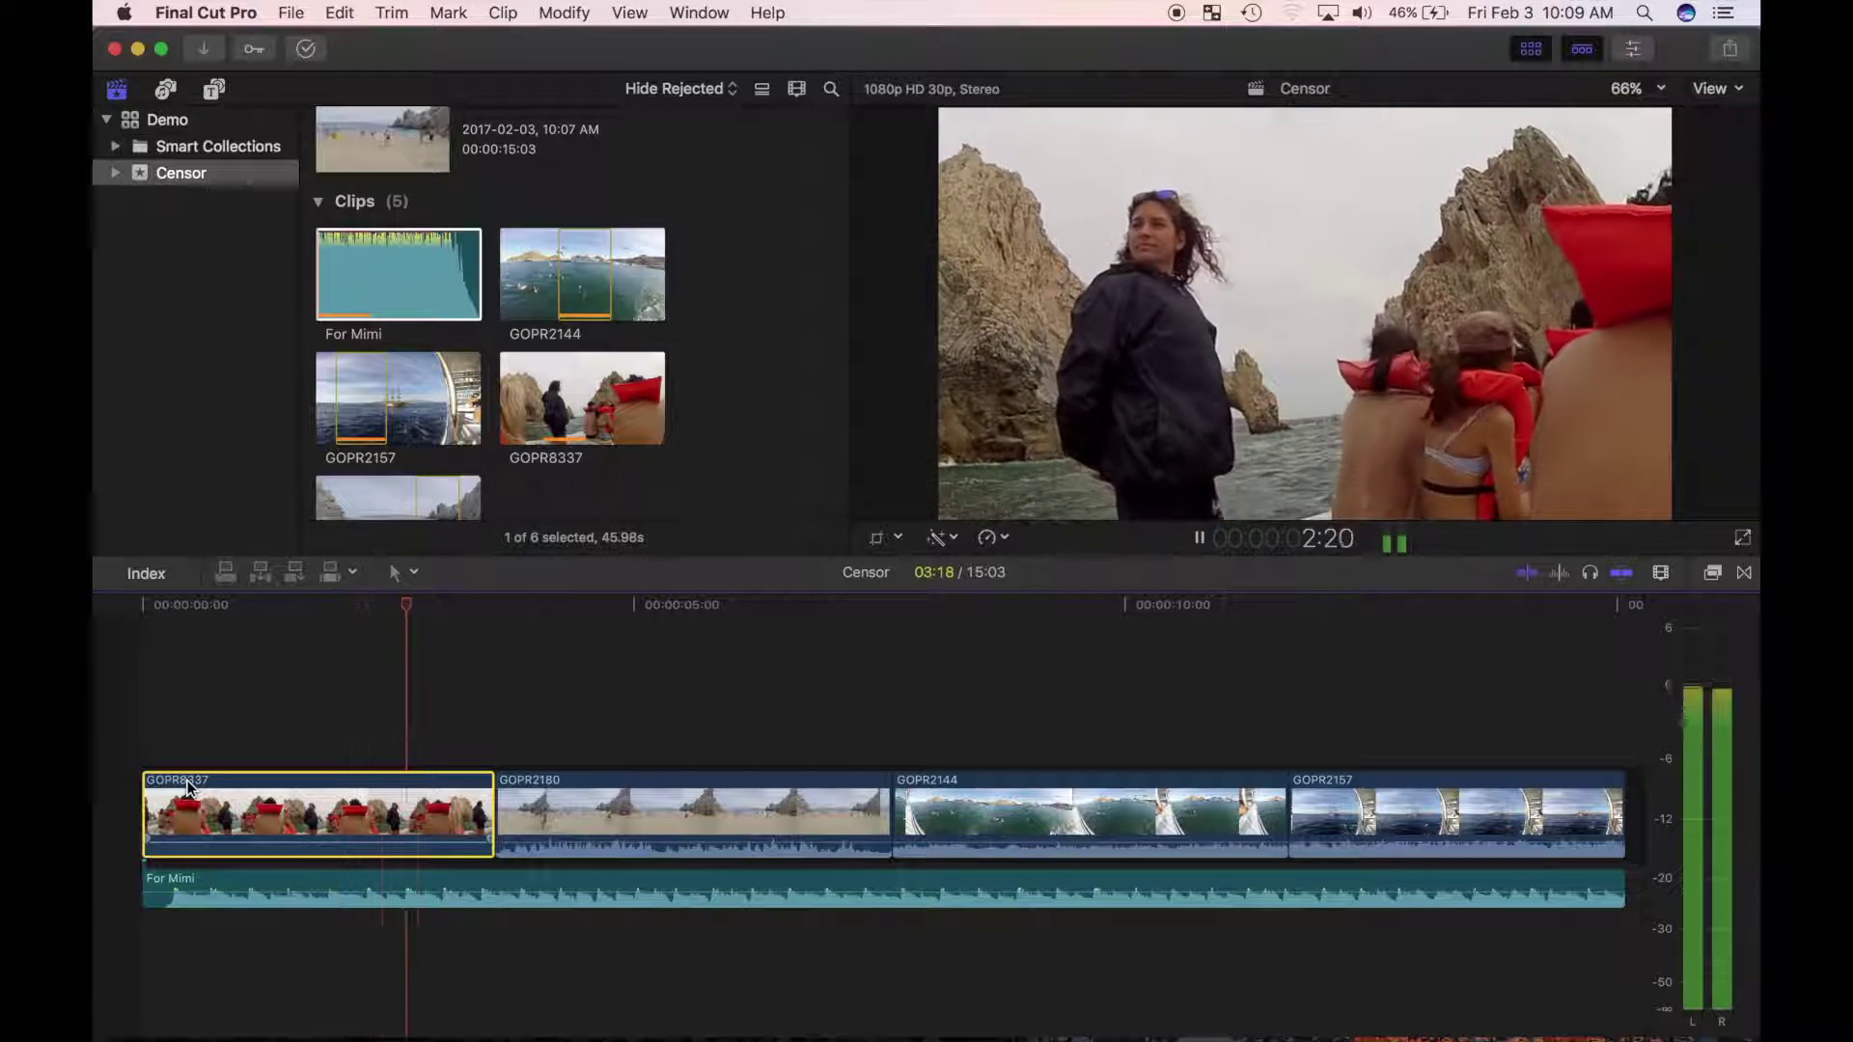
pyautogui.press('Home')
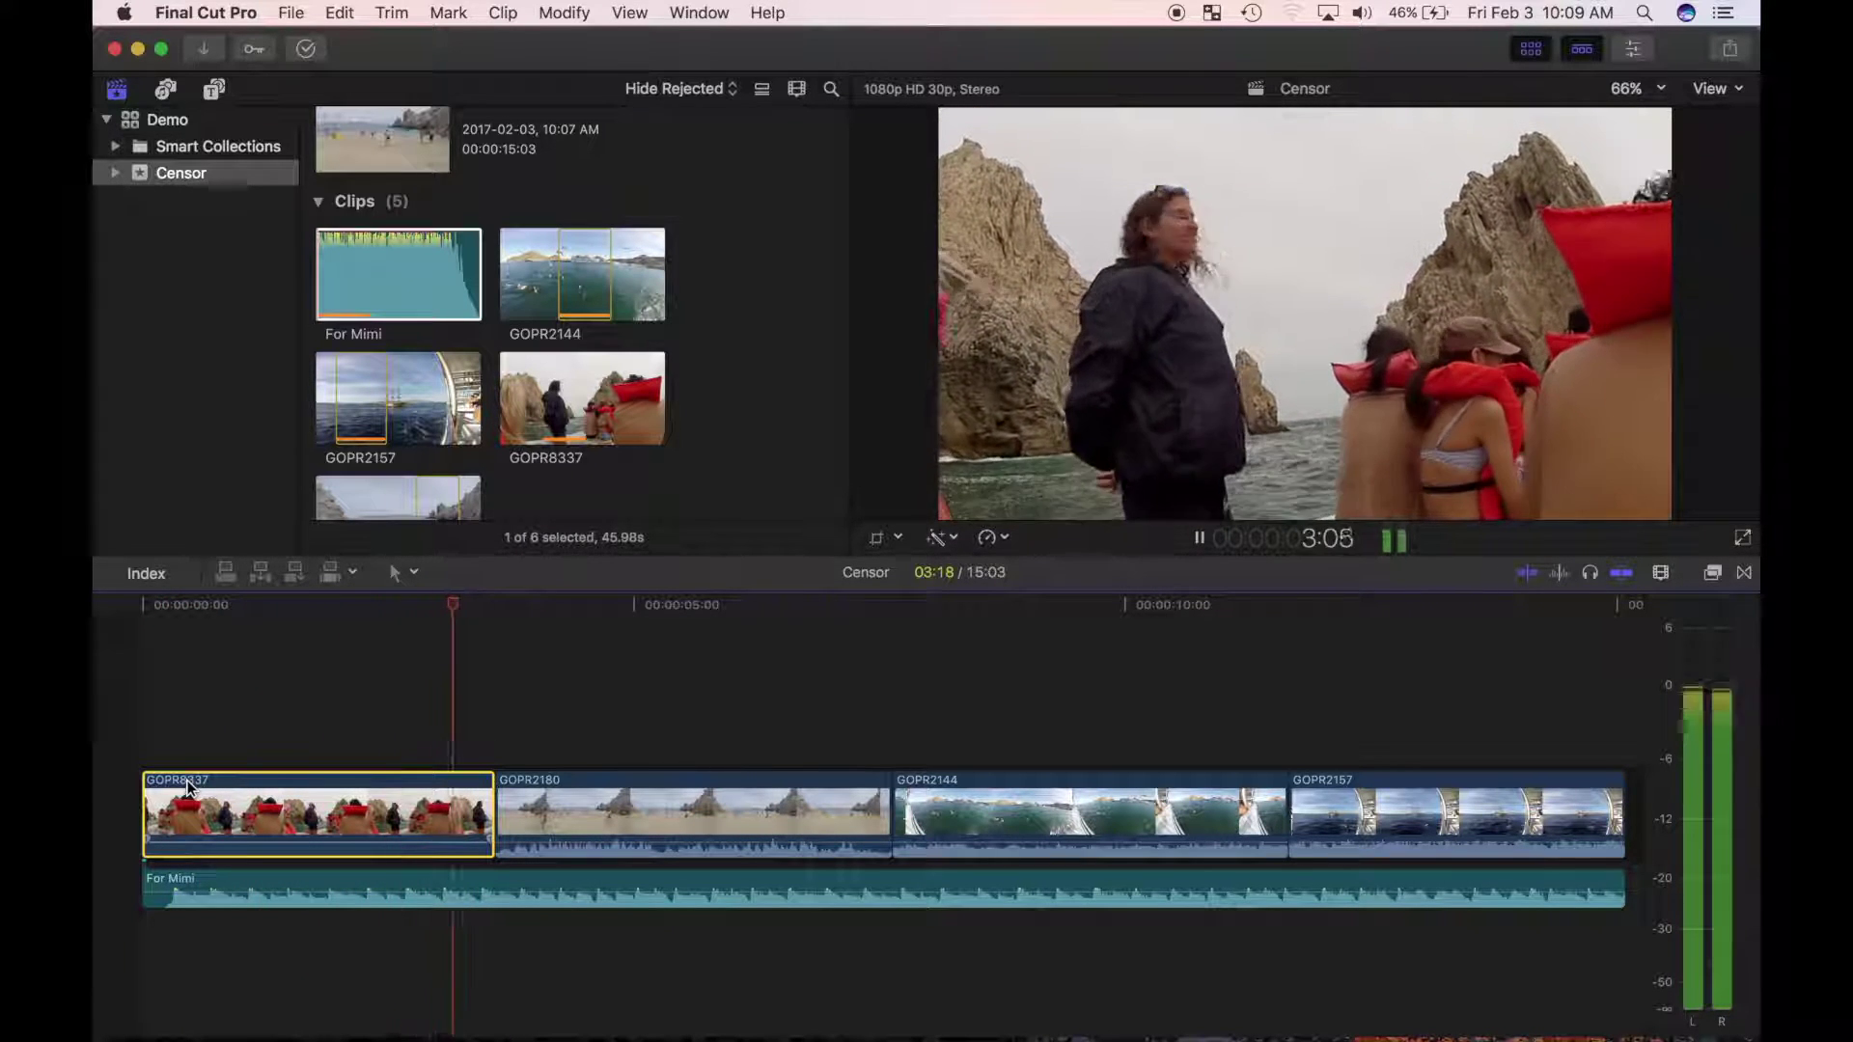
pyautogui.press('space')
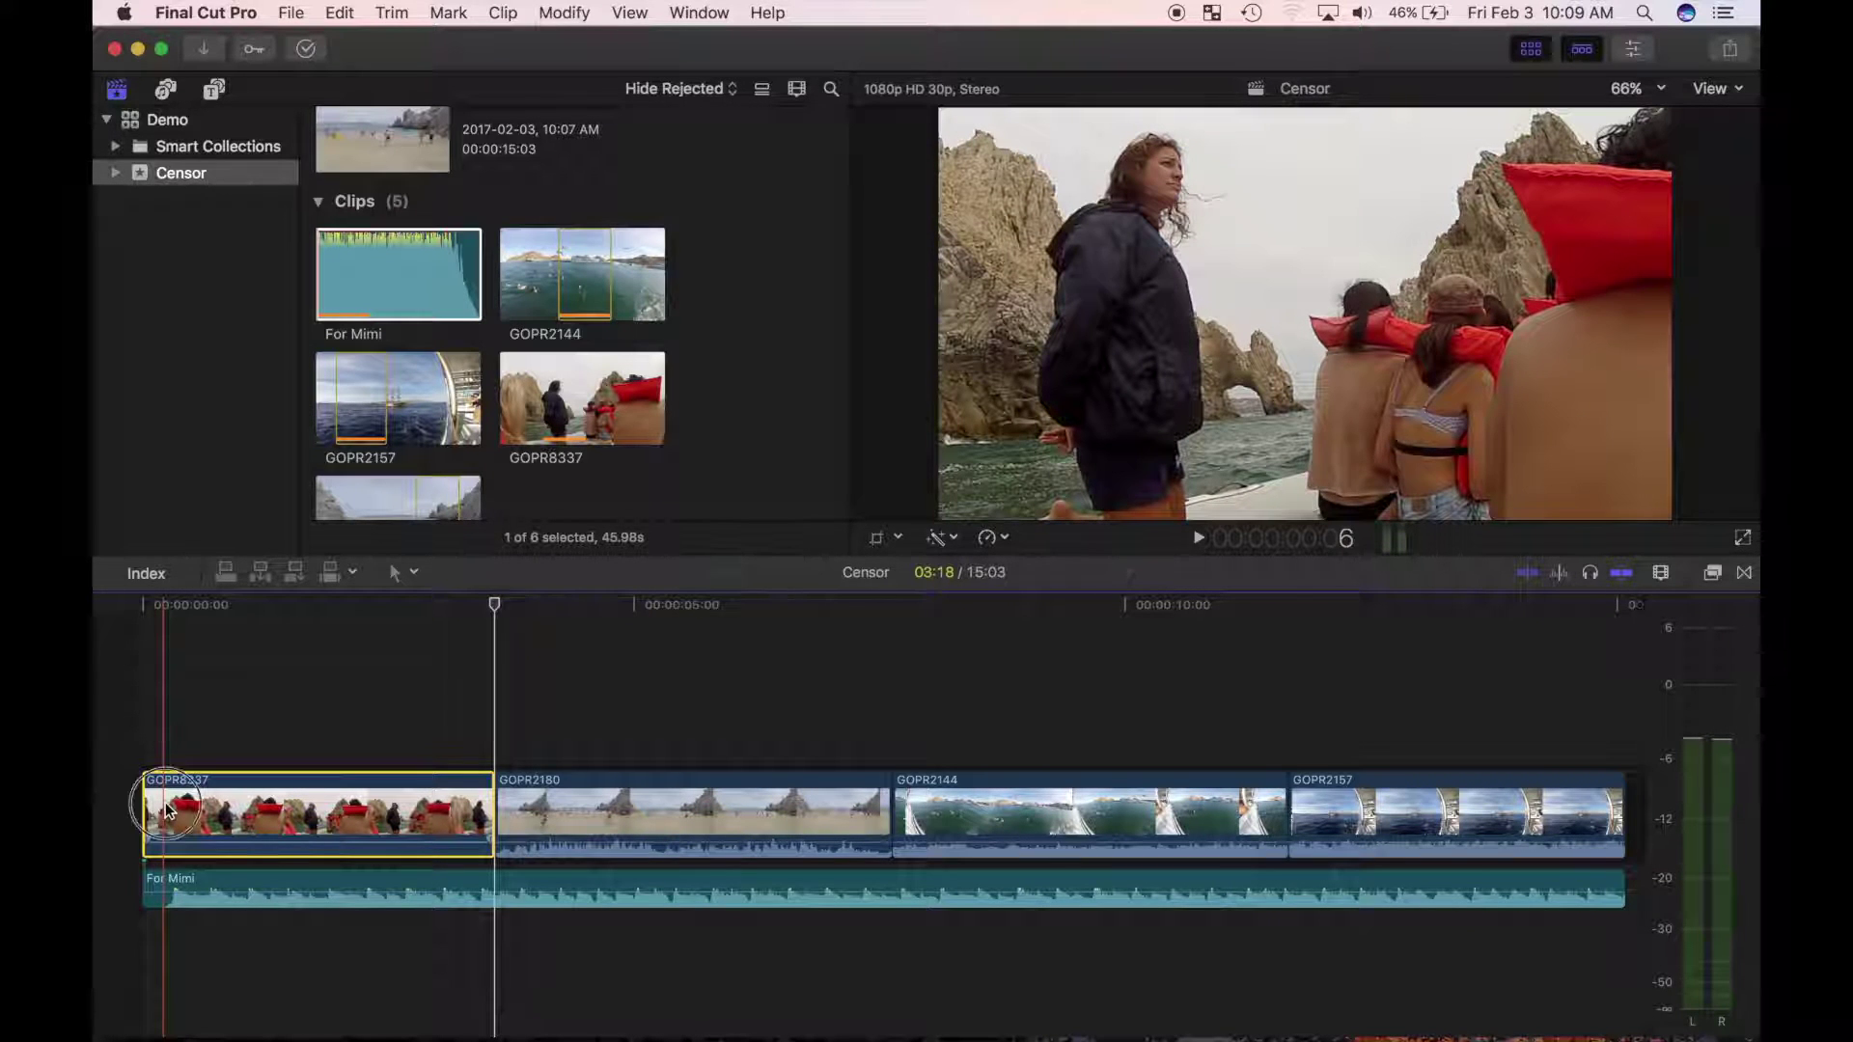
pyautogui.click(167, 809)
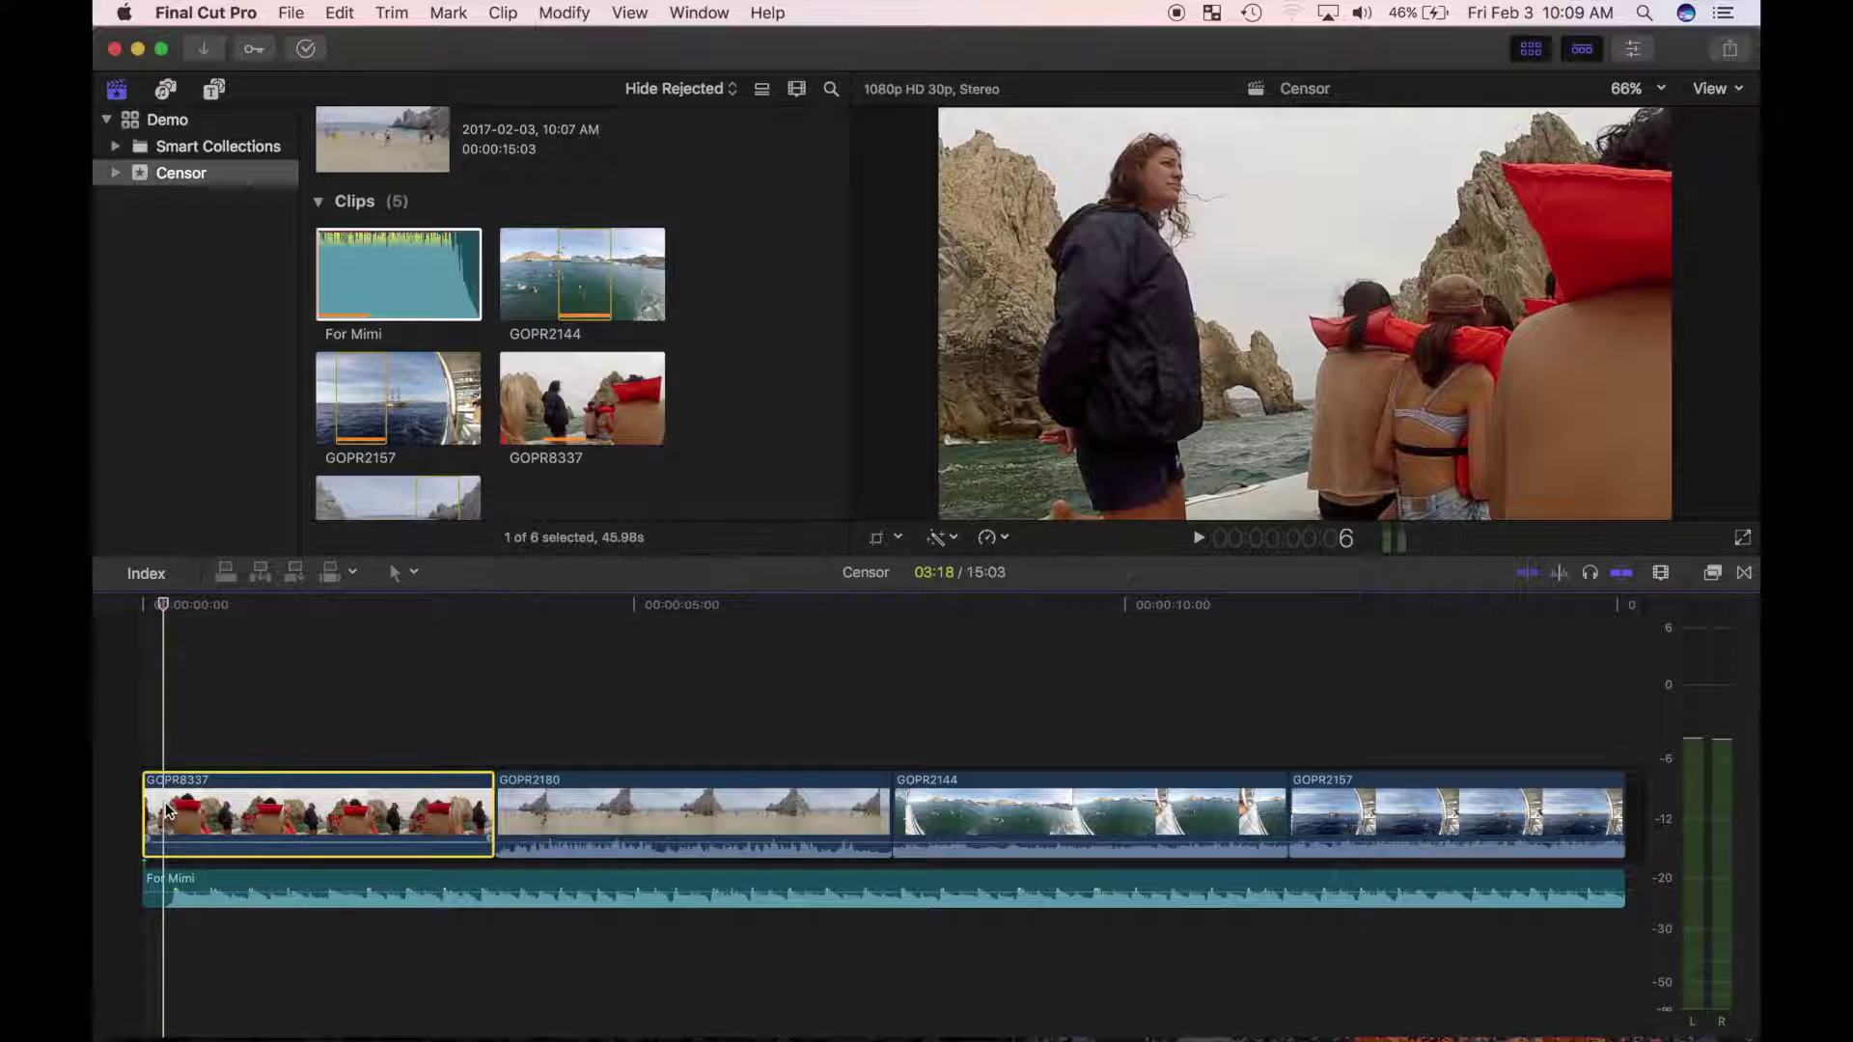
# Apply the Censor effect (search 'cens') to GOPR8337 and drag its circle onto the woman's face
pyautogui.click(1711, 576)
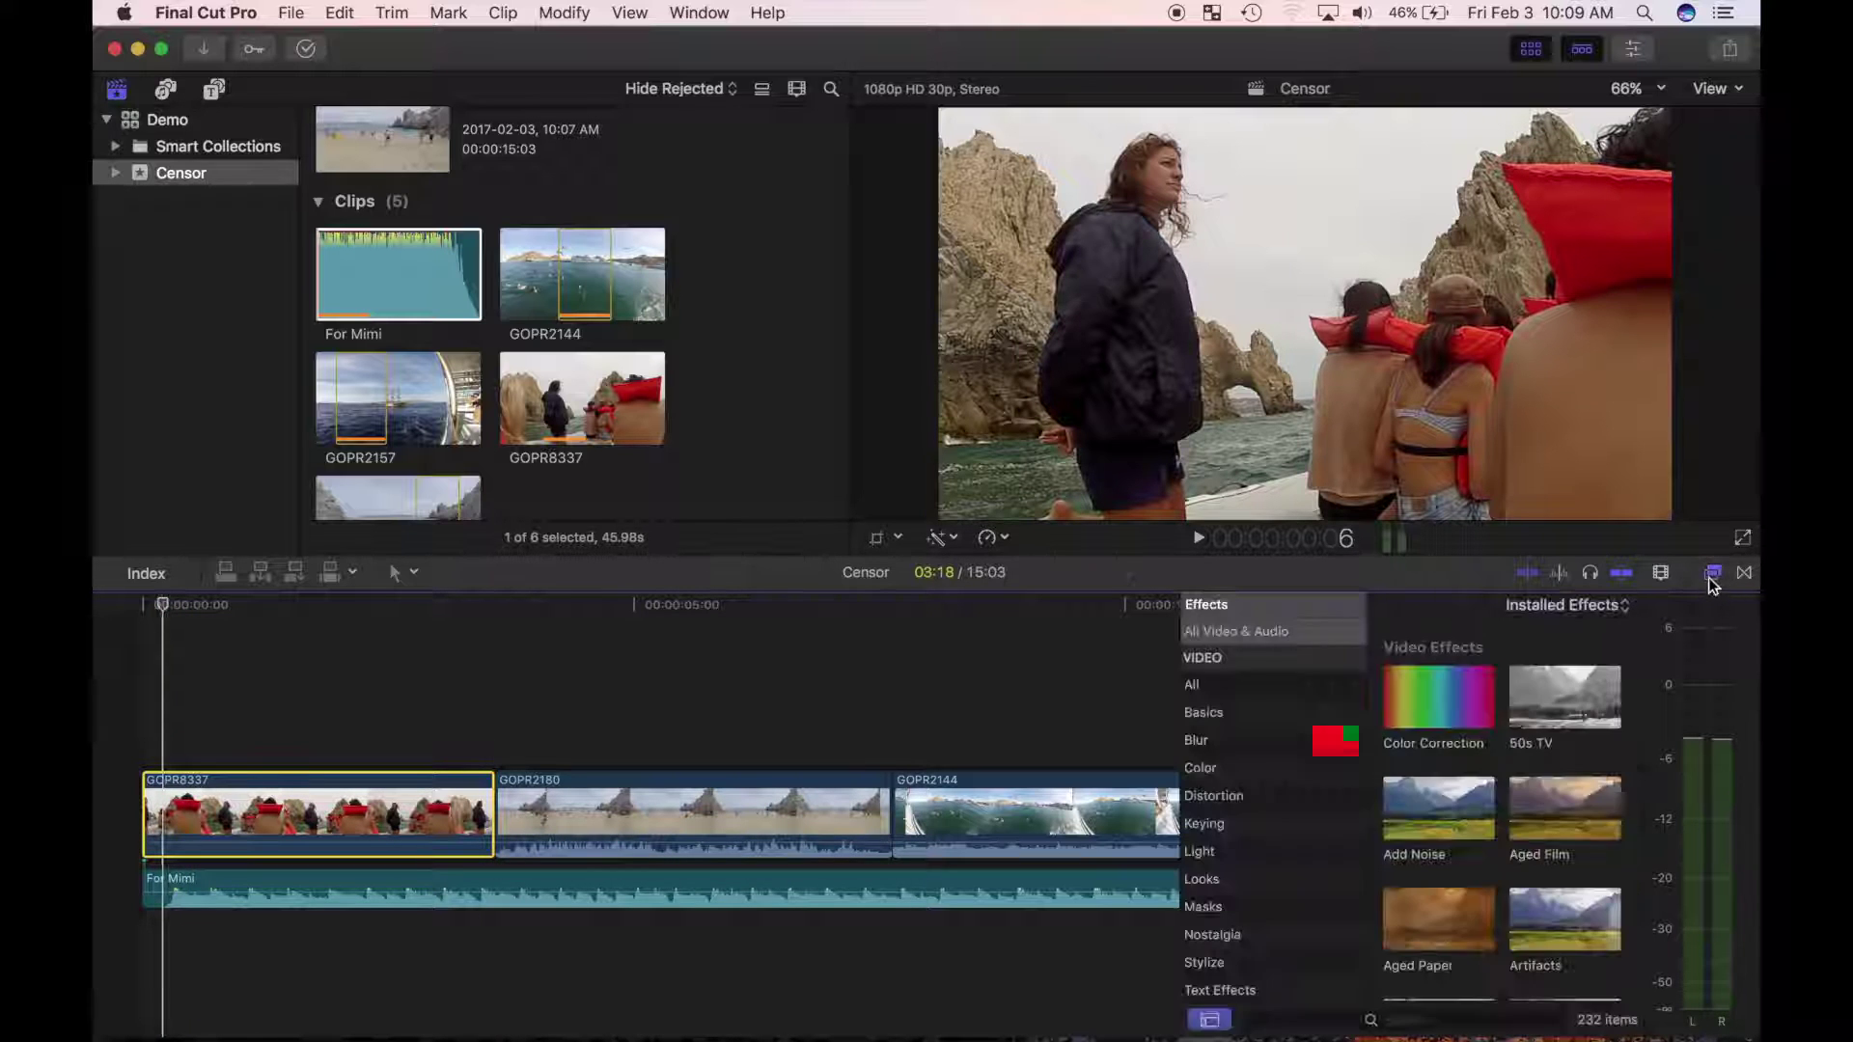
pyautogui.click(1272, 633)
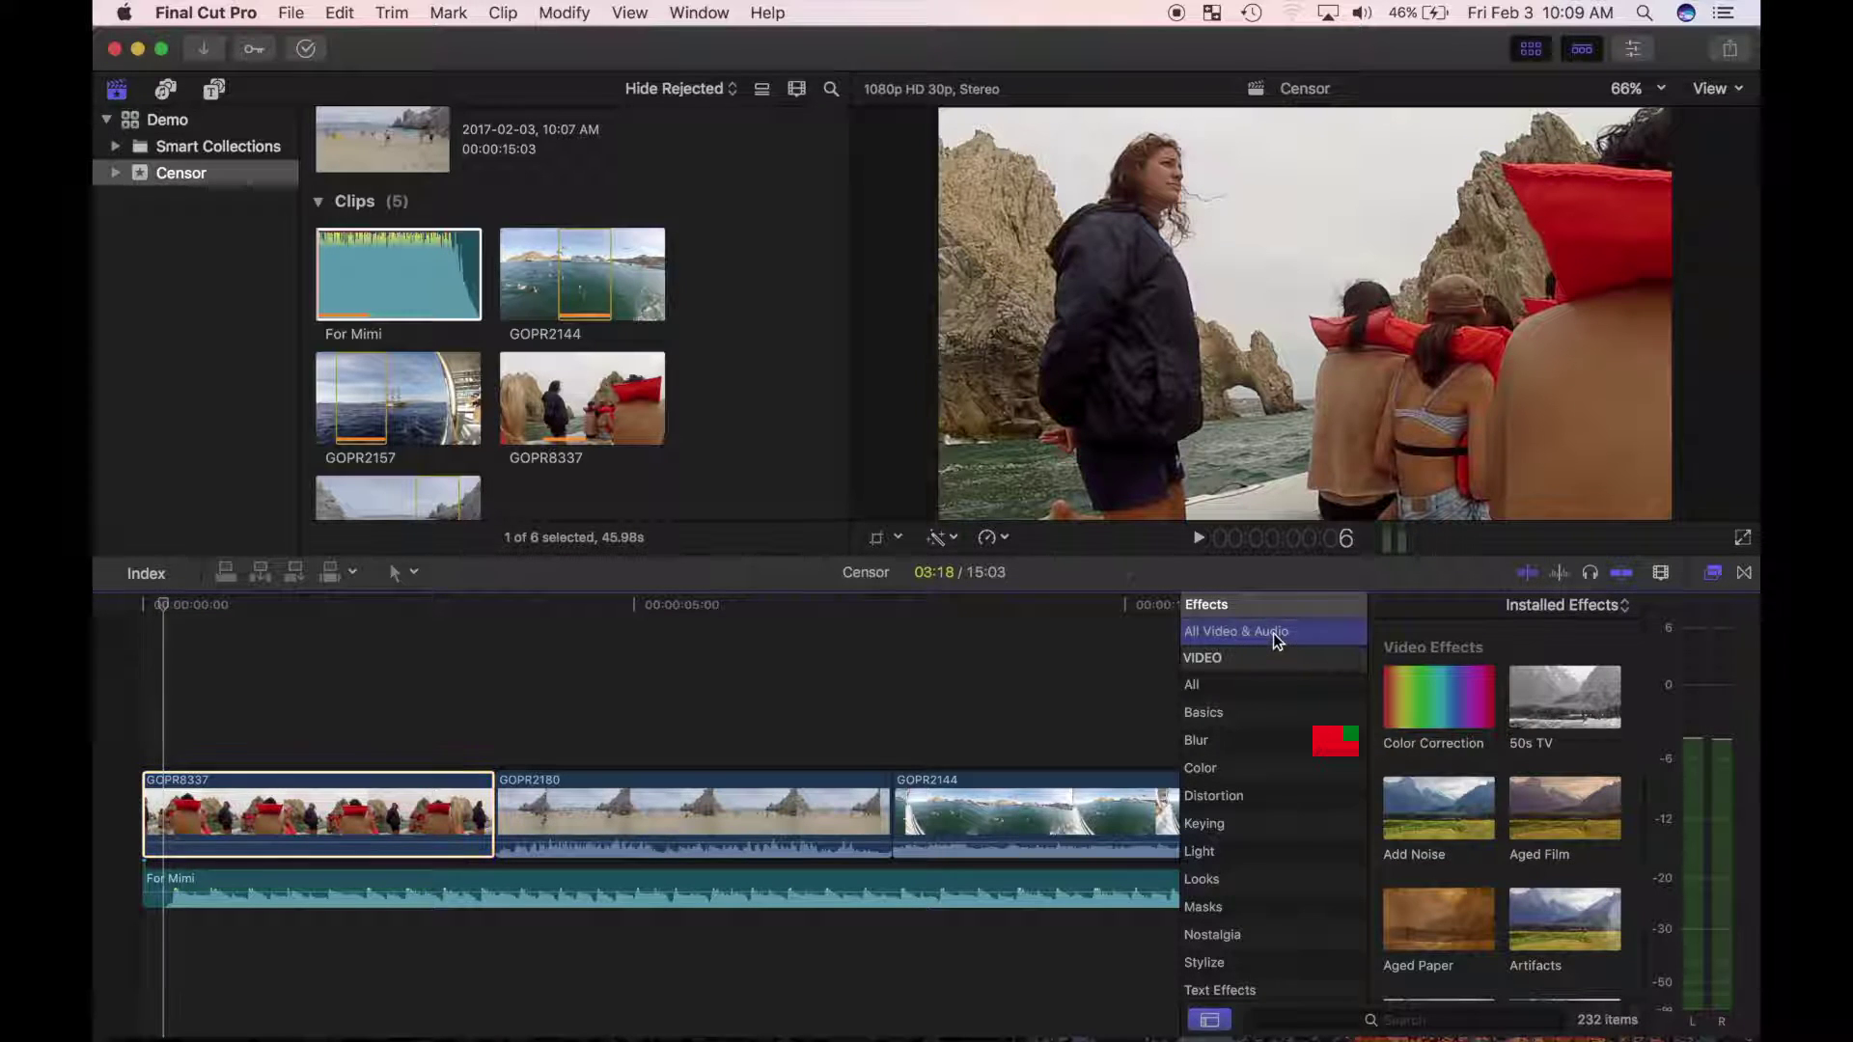
pyautogui.click(1374, 1023)
pyautogui.write('c')
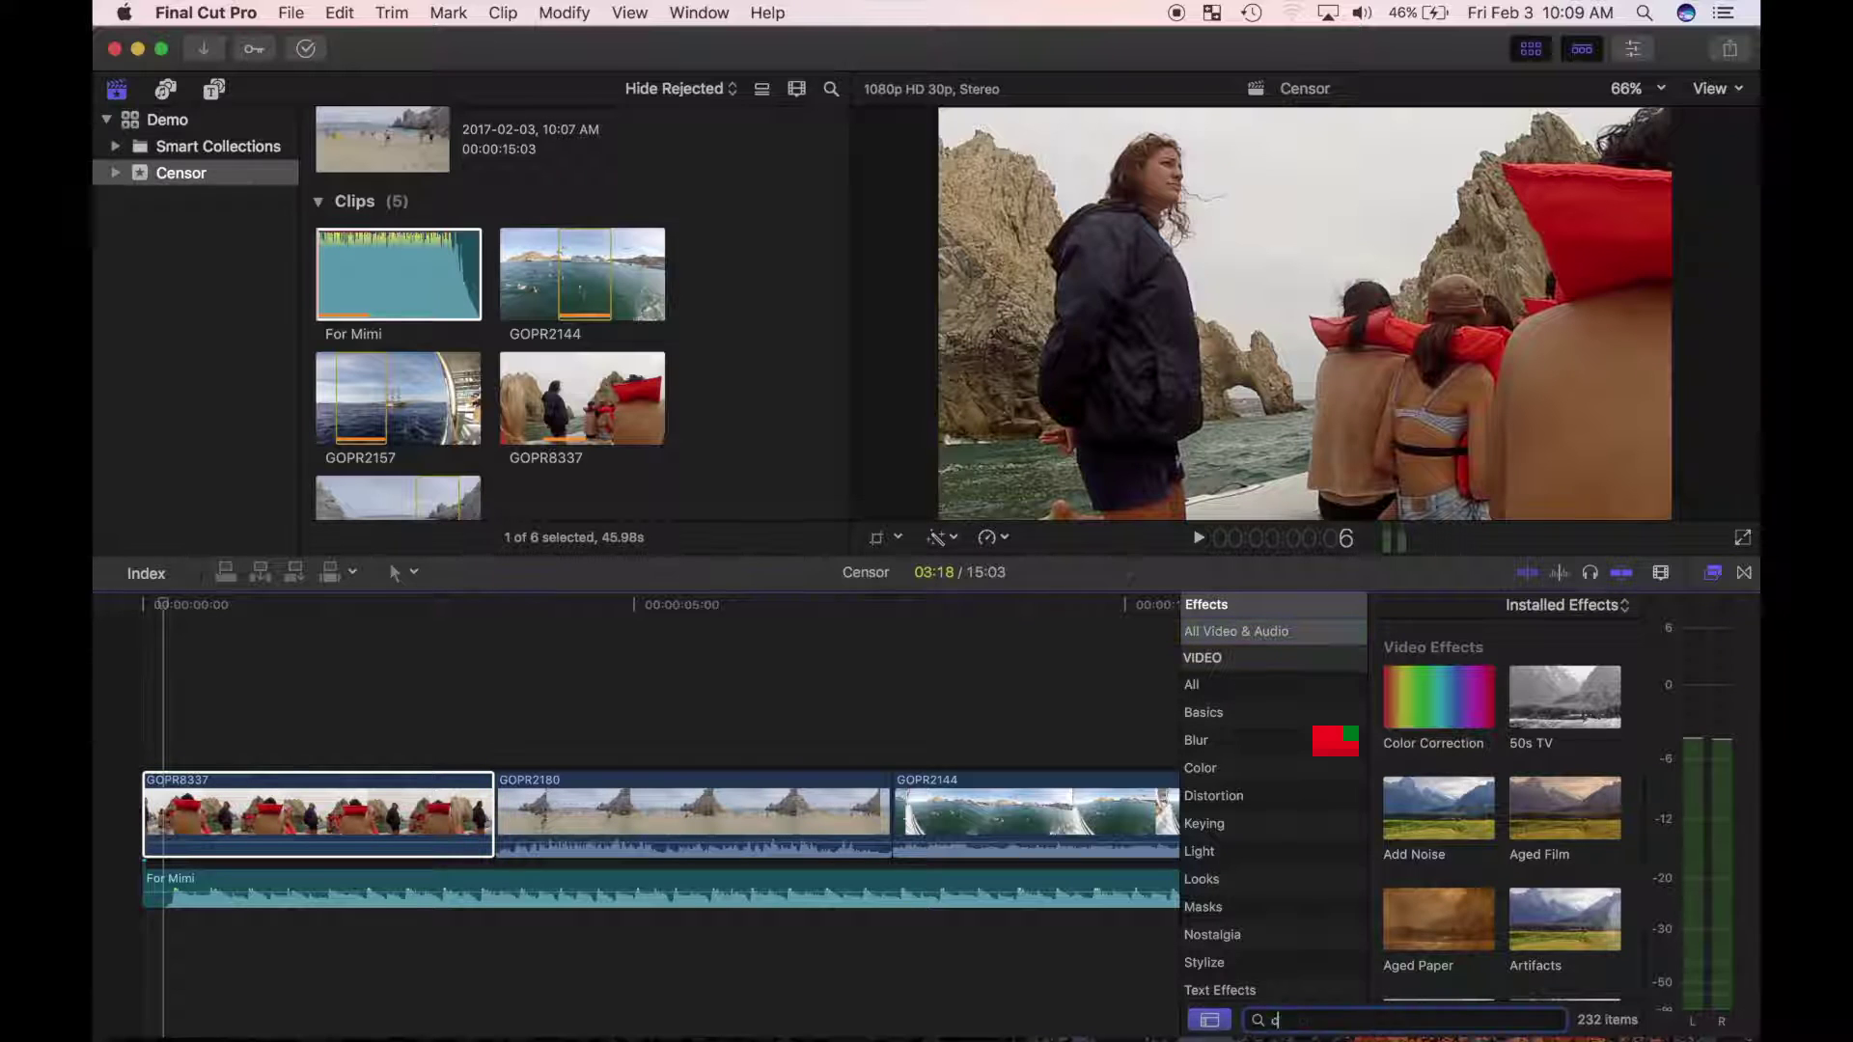
pyautogui.write('ensor')
pyautogui.moveTo(1457, 655); pyautogui.dragTo(345, 811)
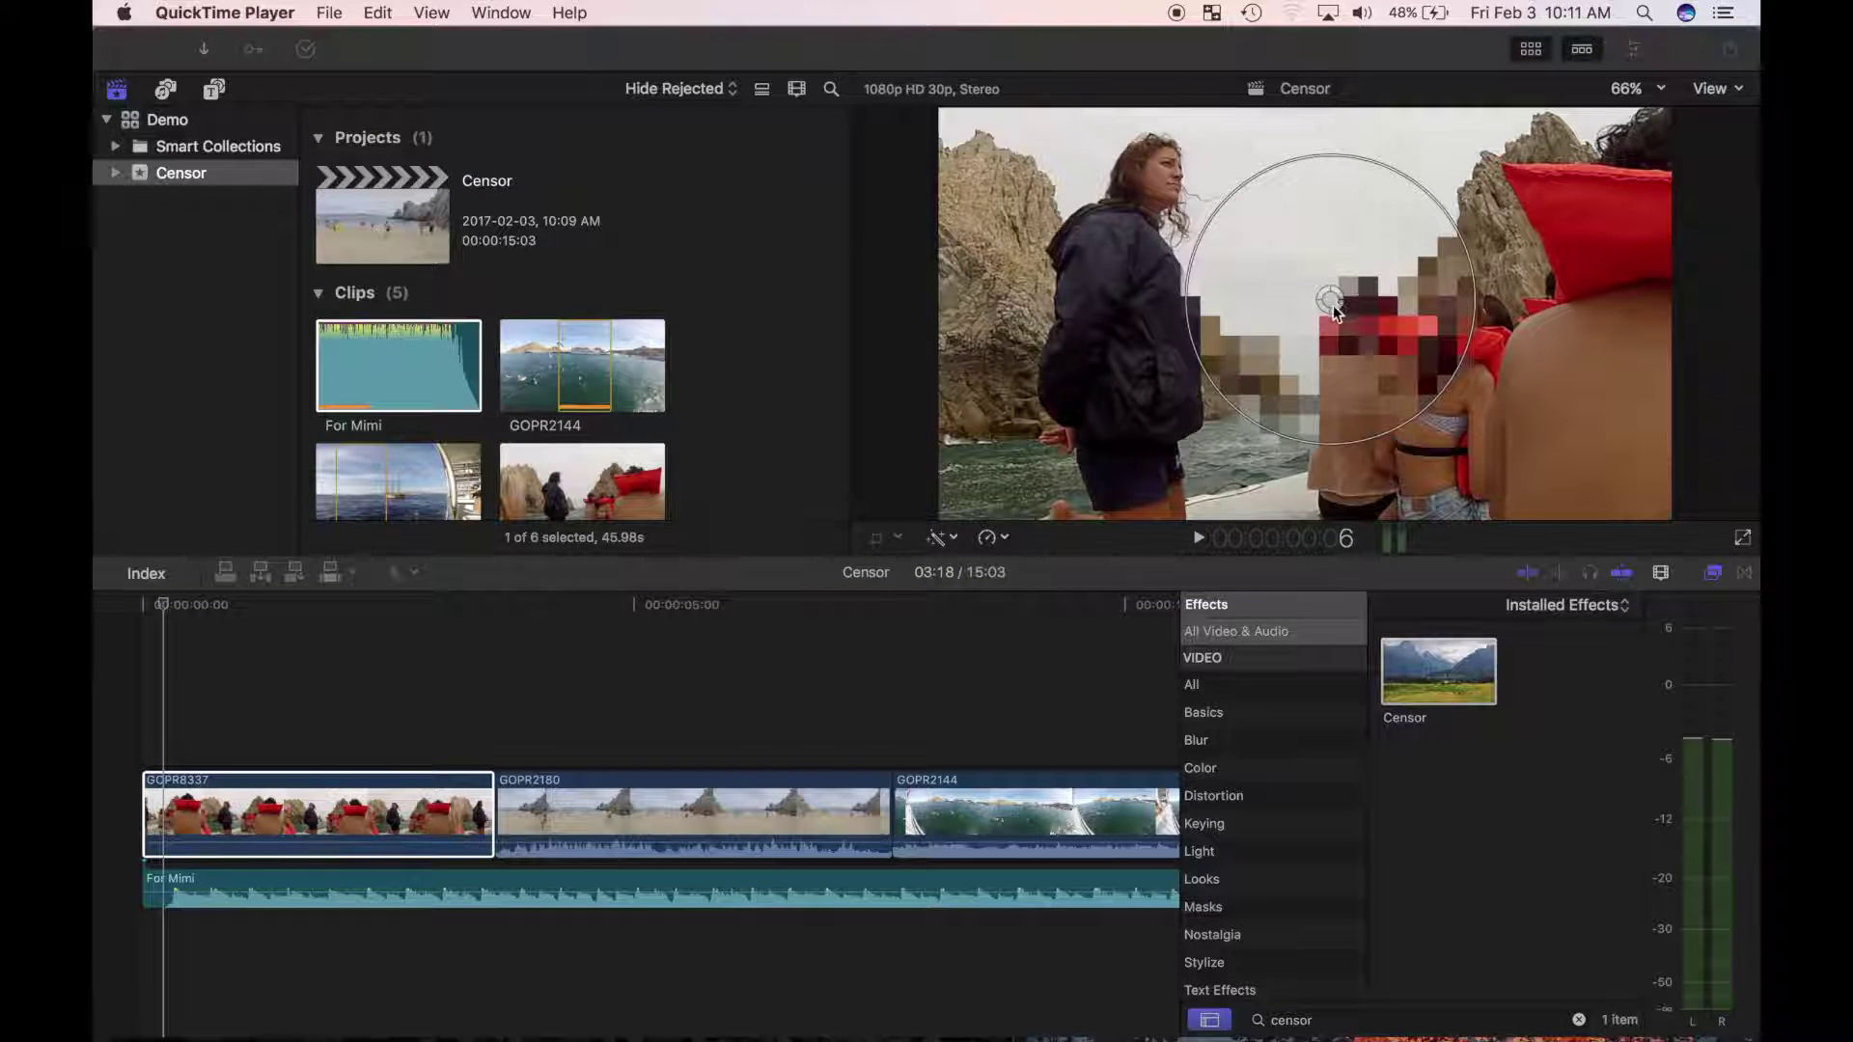
pyautogui.click(1331, 304)
pyautogui.moveTo(1332, 304); pyautogui.dragTo(1161, 184)
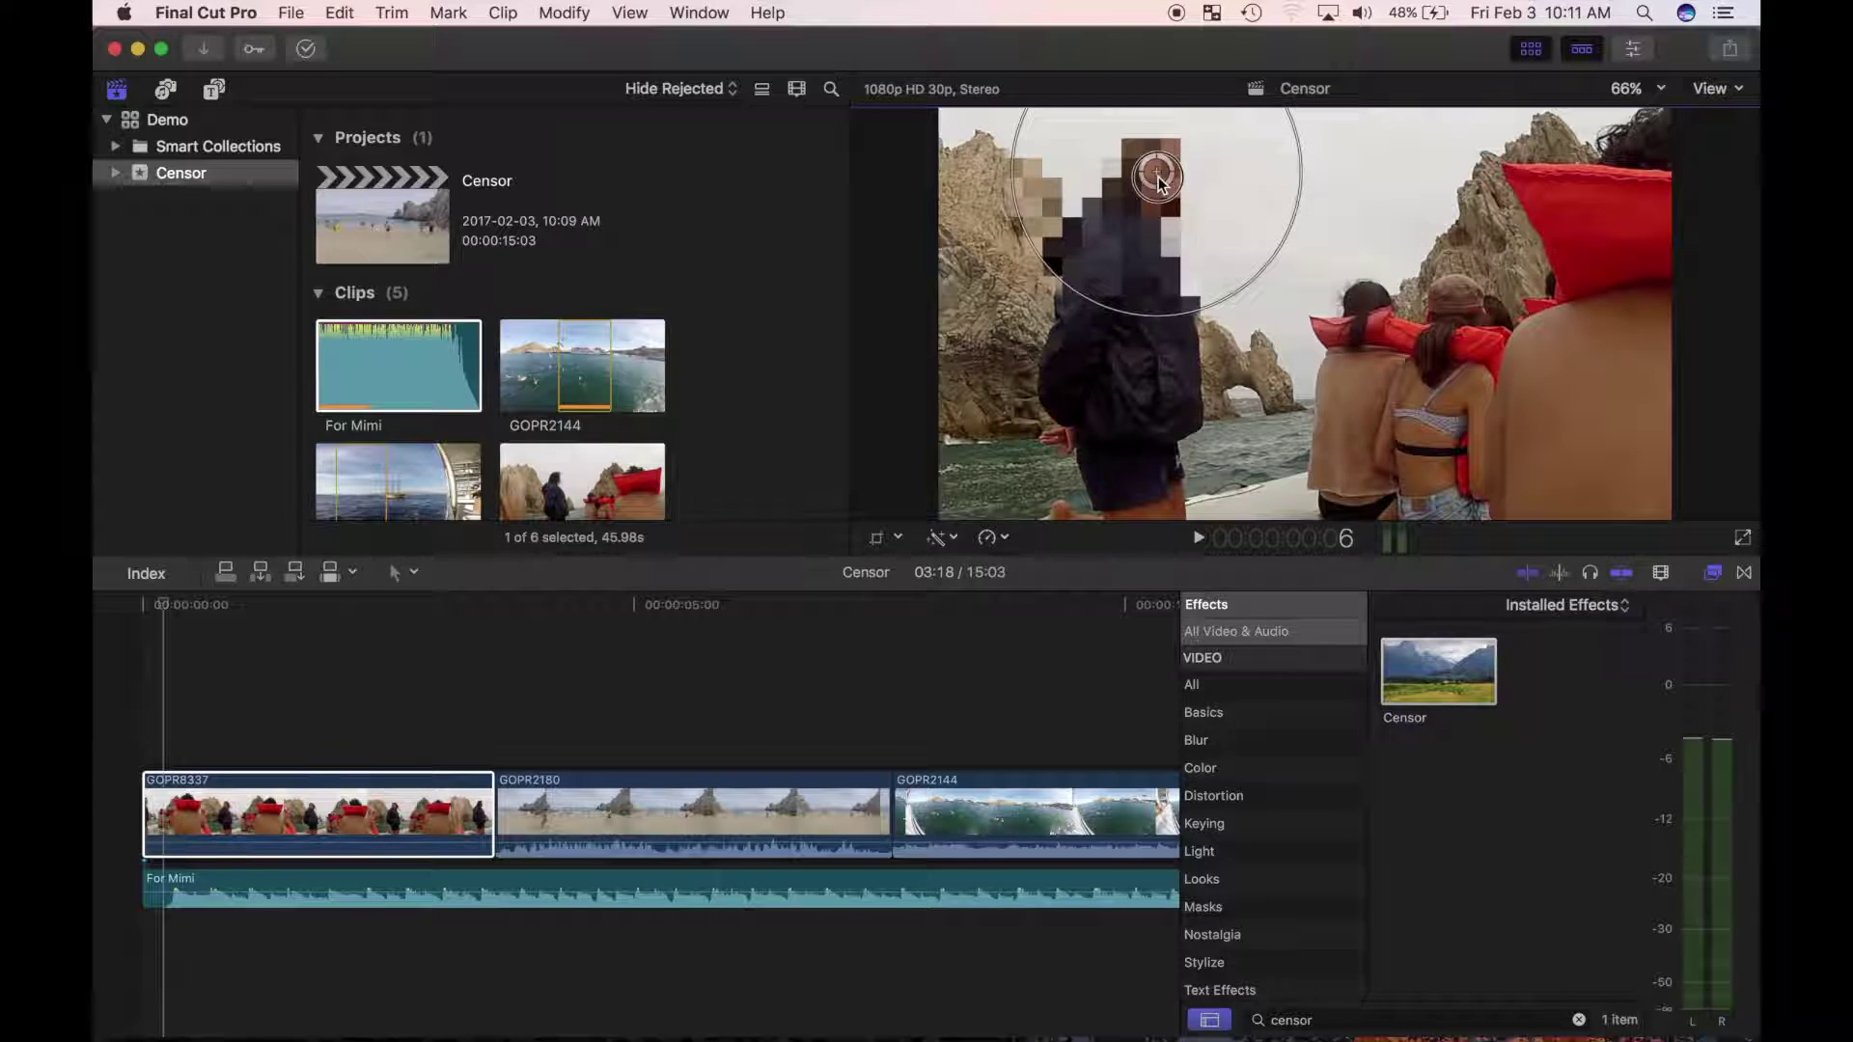
# In the Inspector, try the Blur, Darken and Rectangle censor methods, then return to Pixelate
pyautogui.click(1635, 55)
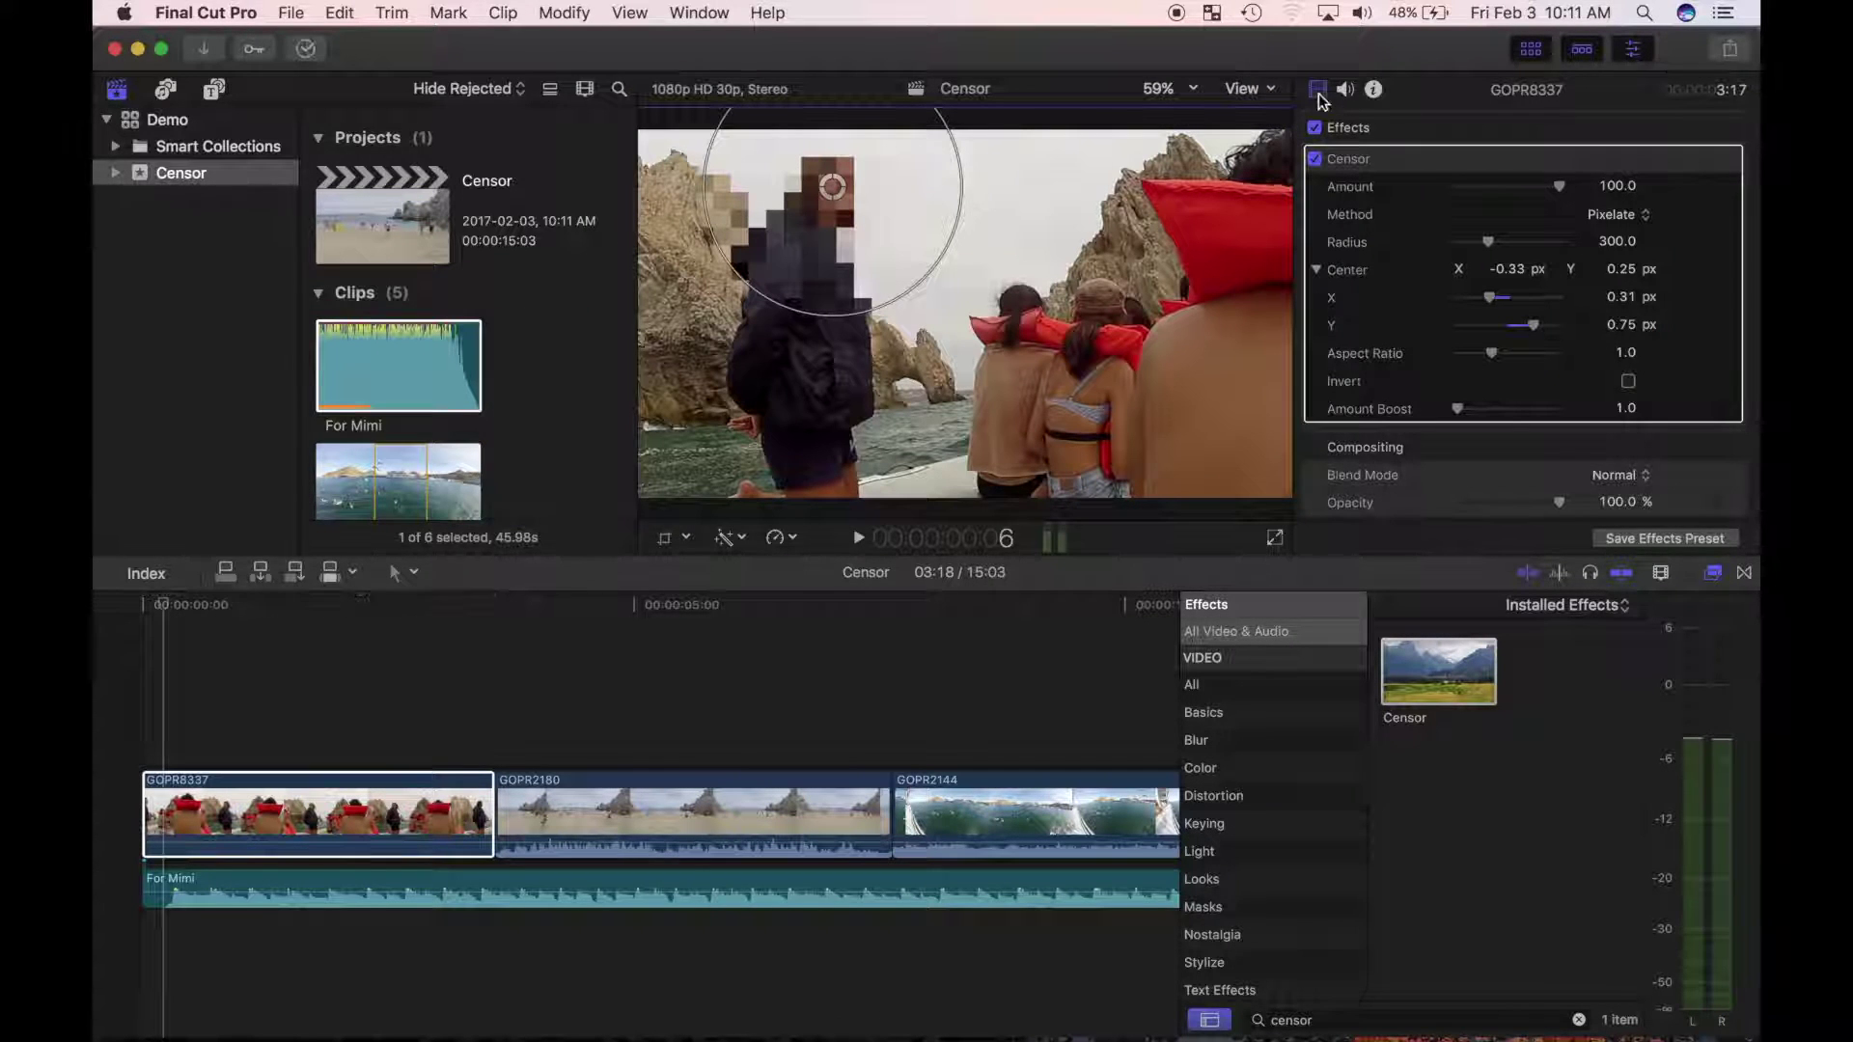
pyautogui.press('Tab')
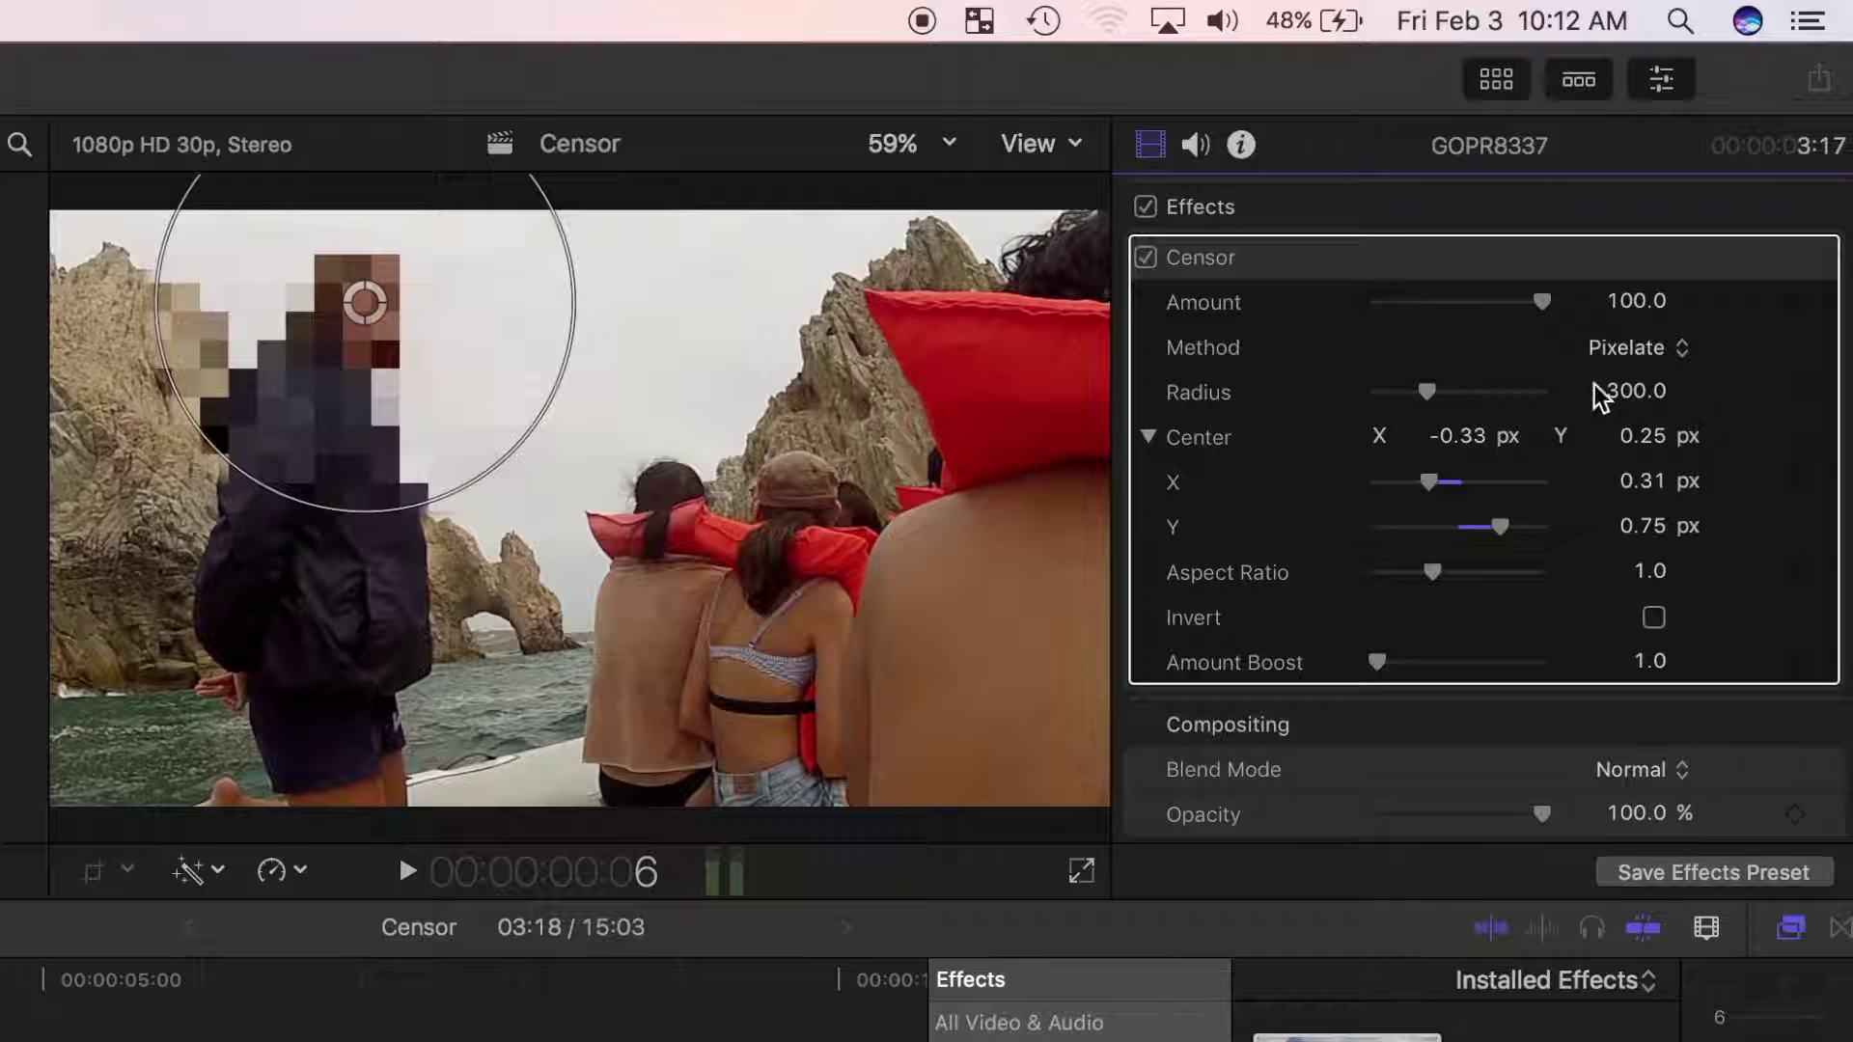
pyautogui.click(1682, 352)
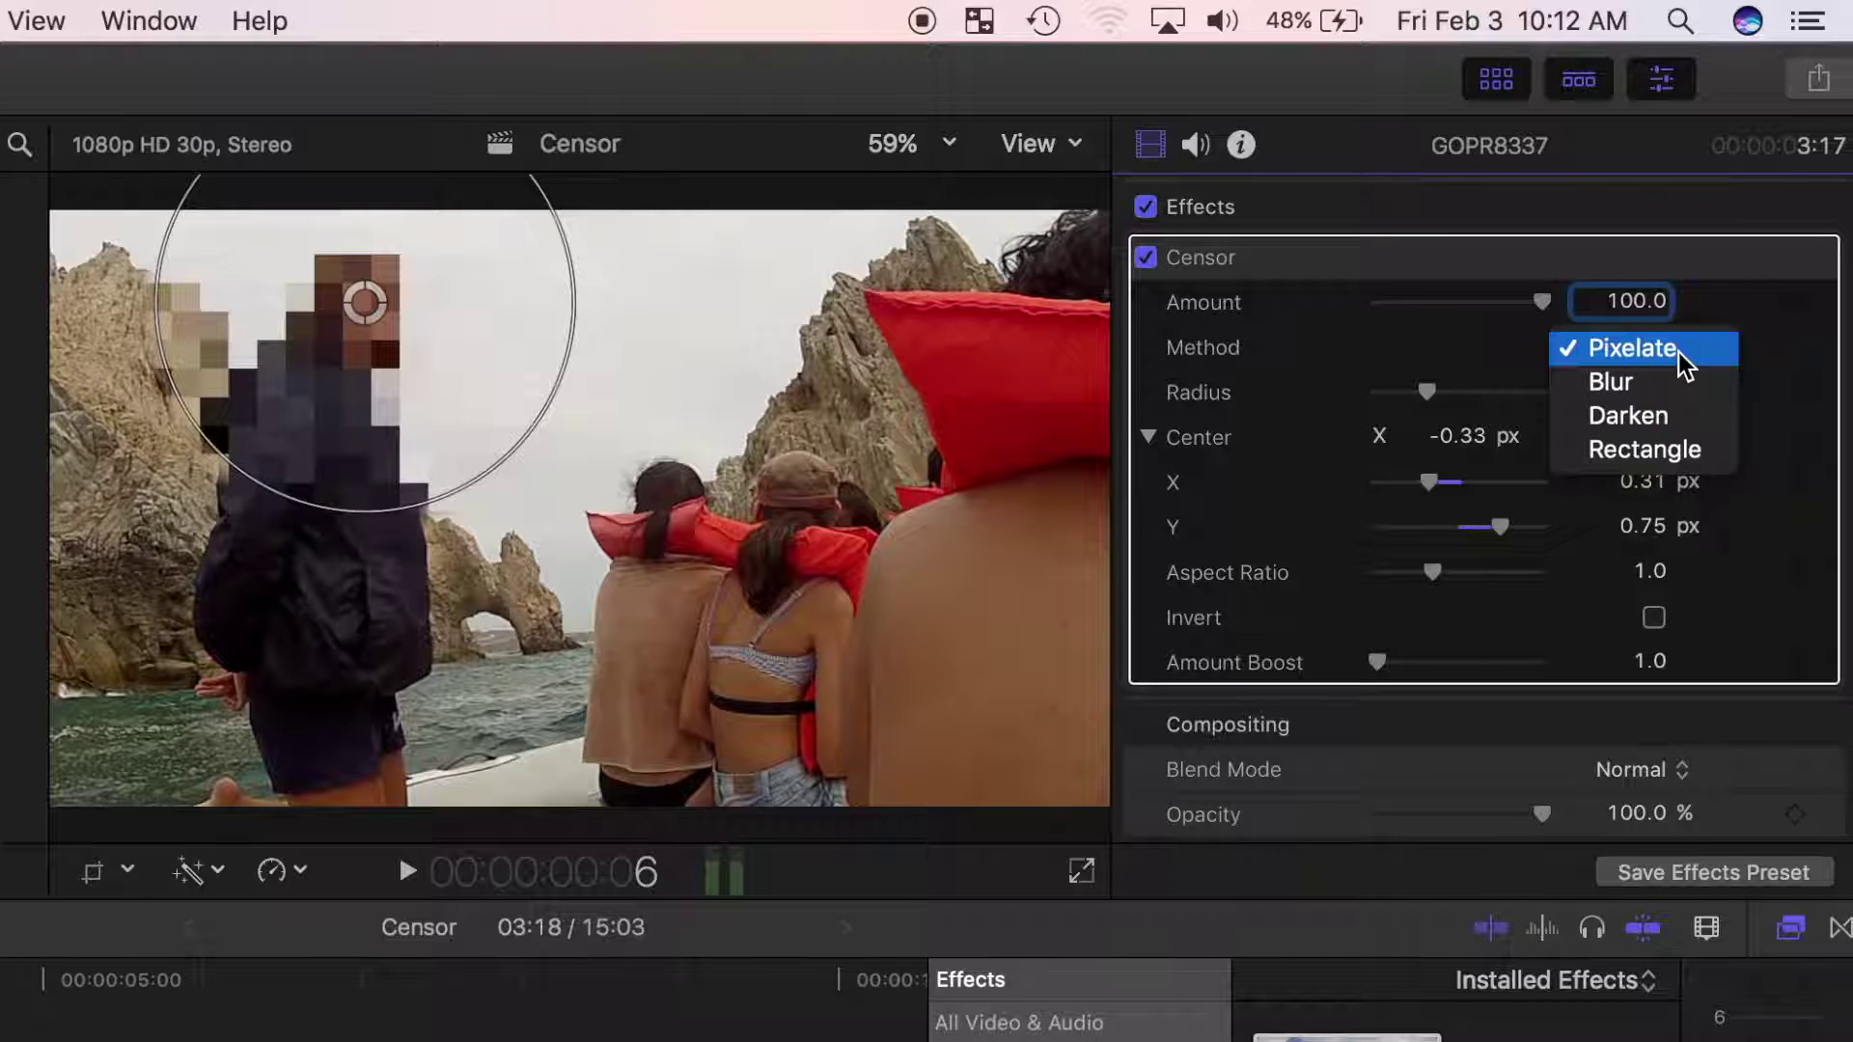
pyautogui.click(1672, 384)
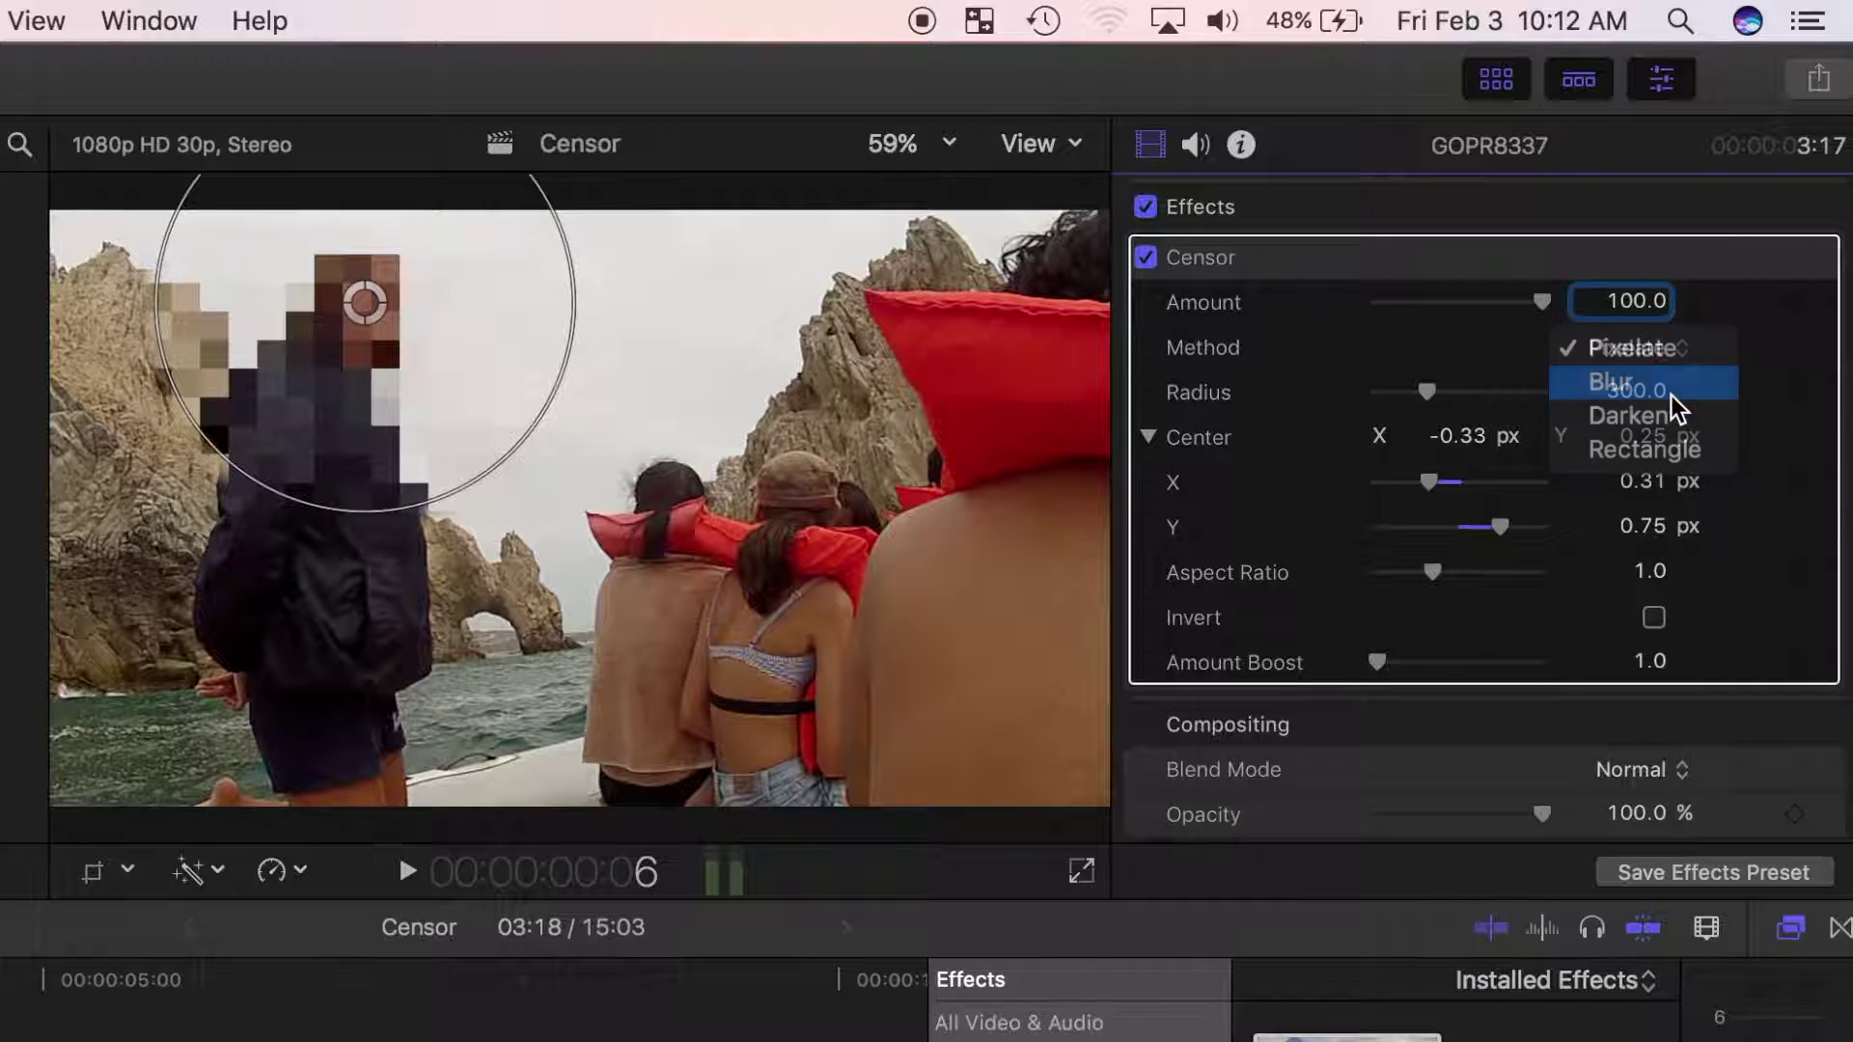
pyautogui.click(1679, 349)
pyautogui.click(1684, 388)
pyautogui.click(1681, 352)
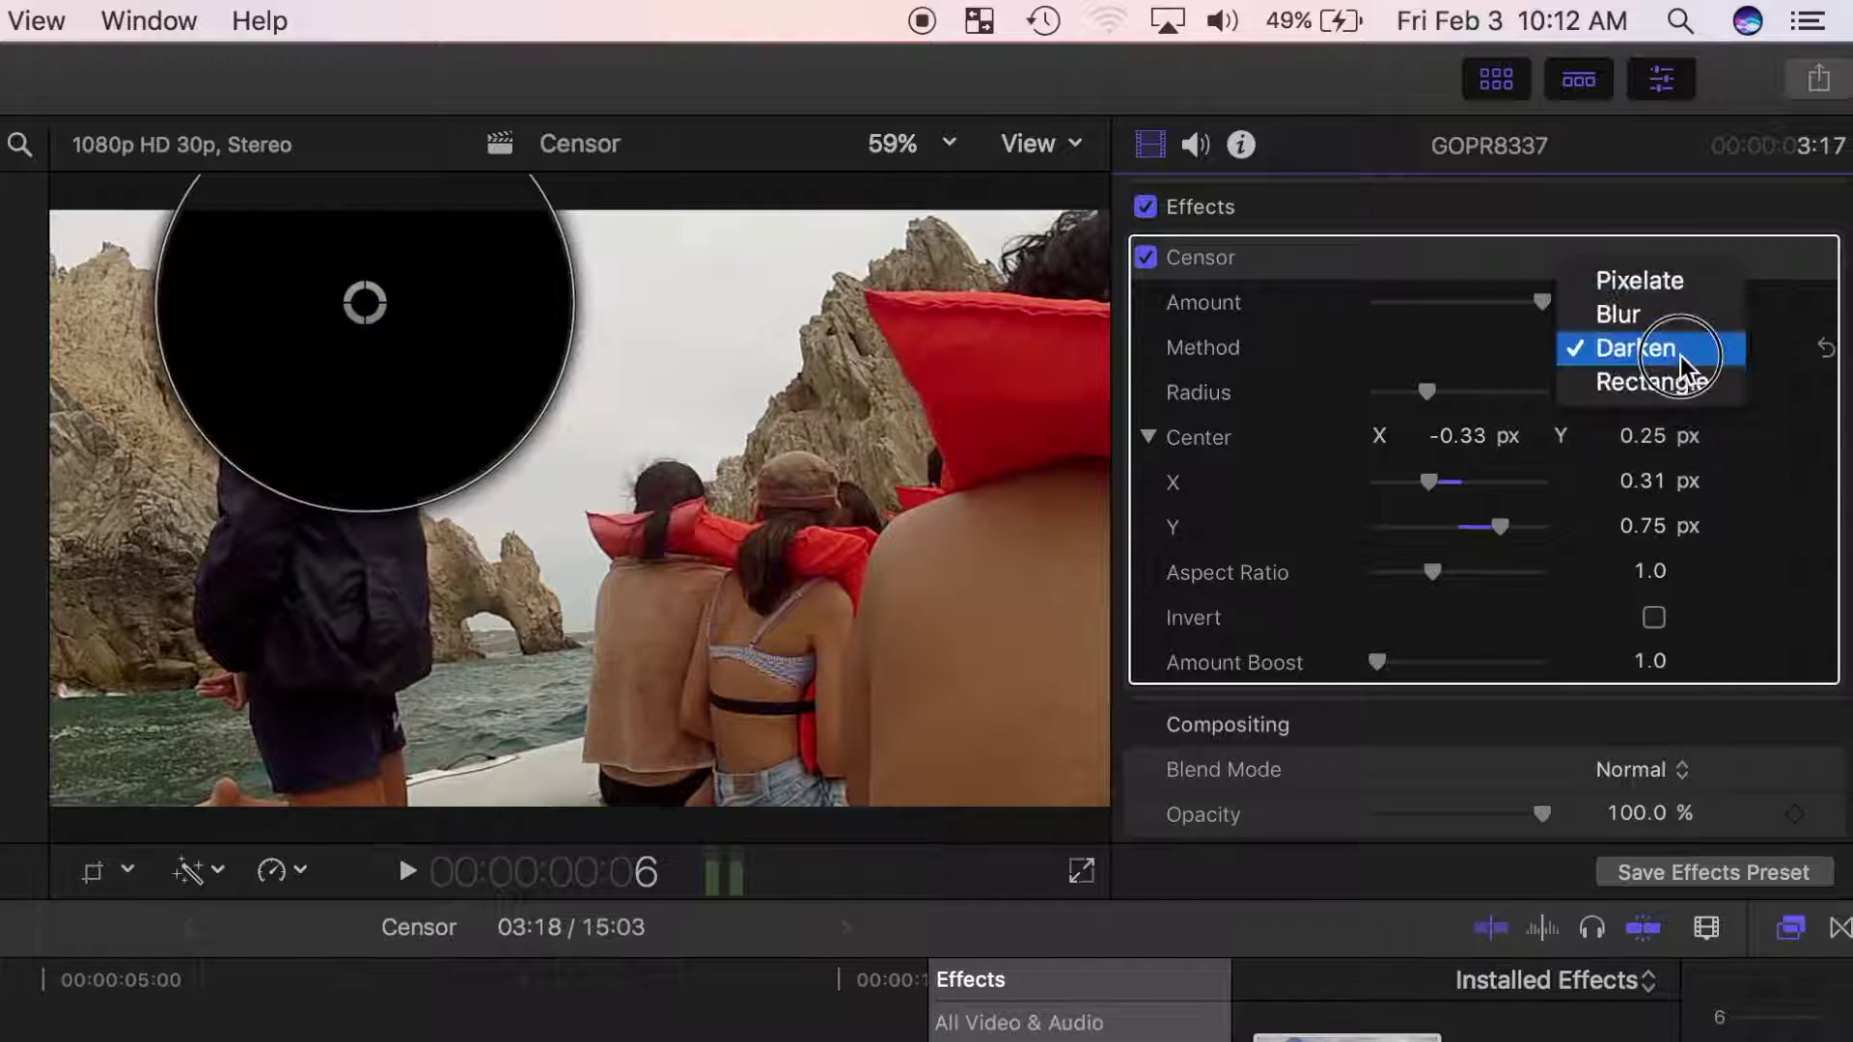
pyautogui.click(1681, 392)
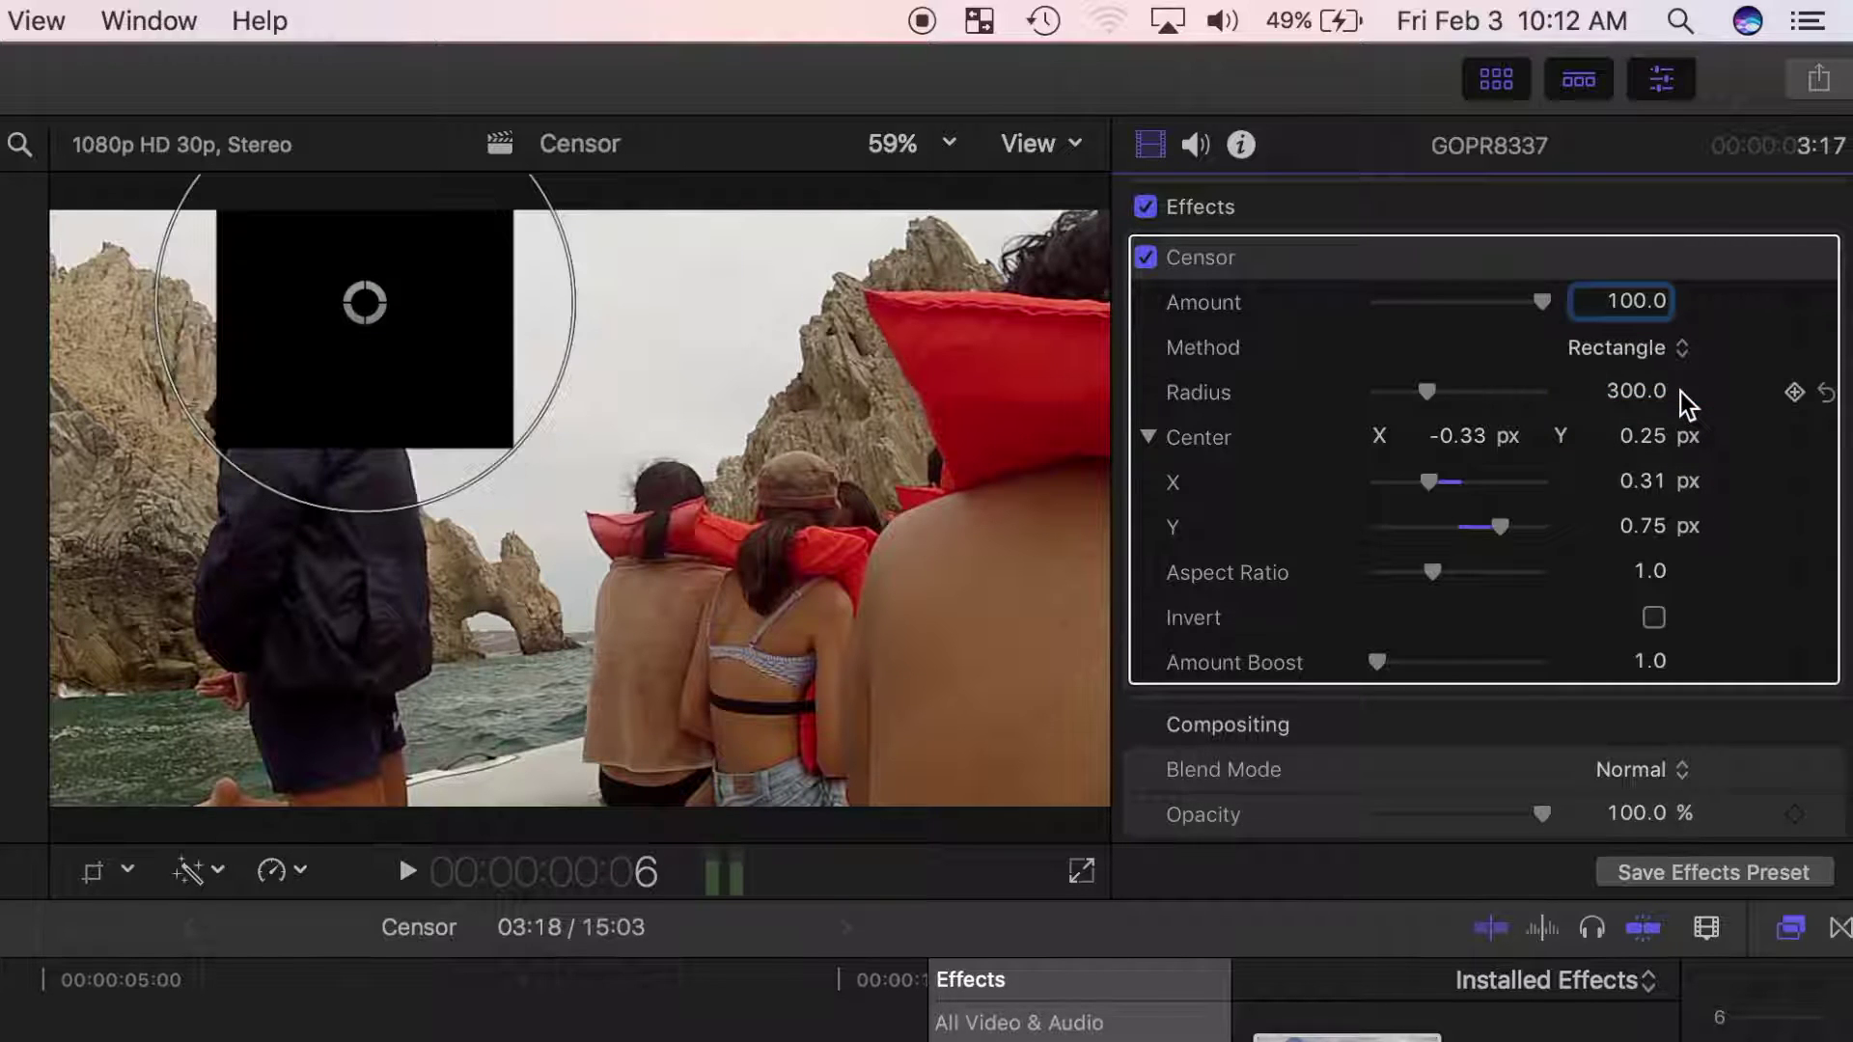
pyautogui.click(1681, 353)
pyautogui.click(1676, 259)
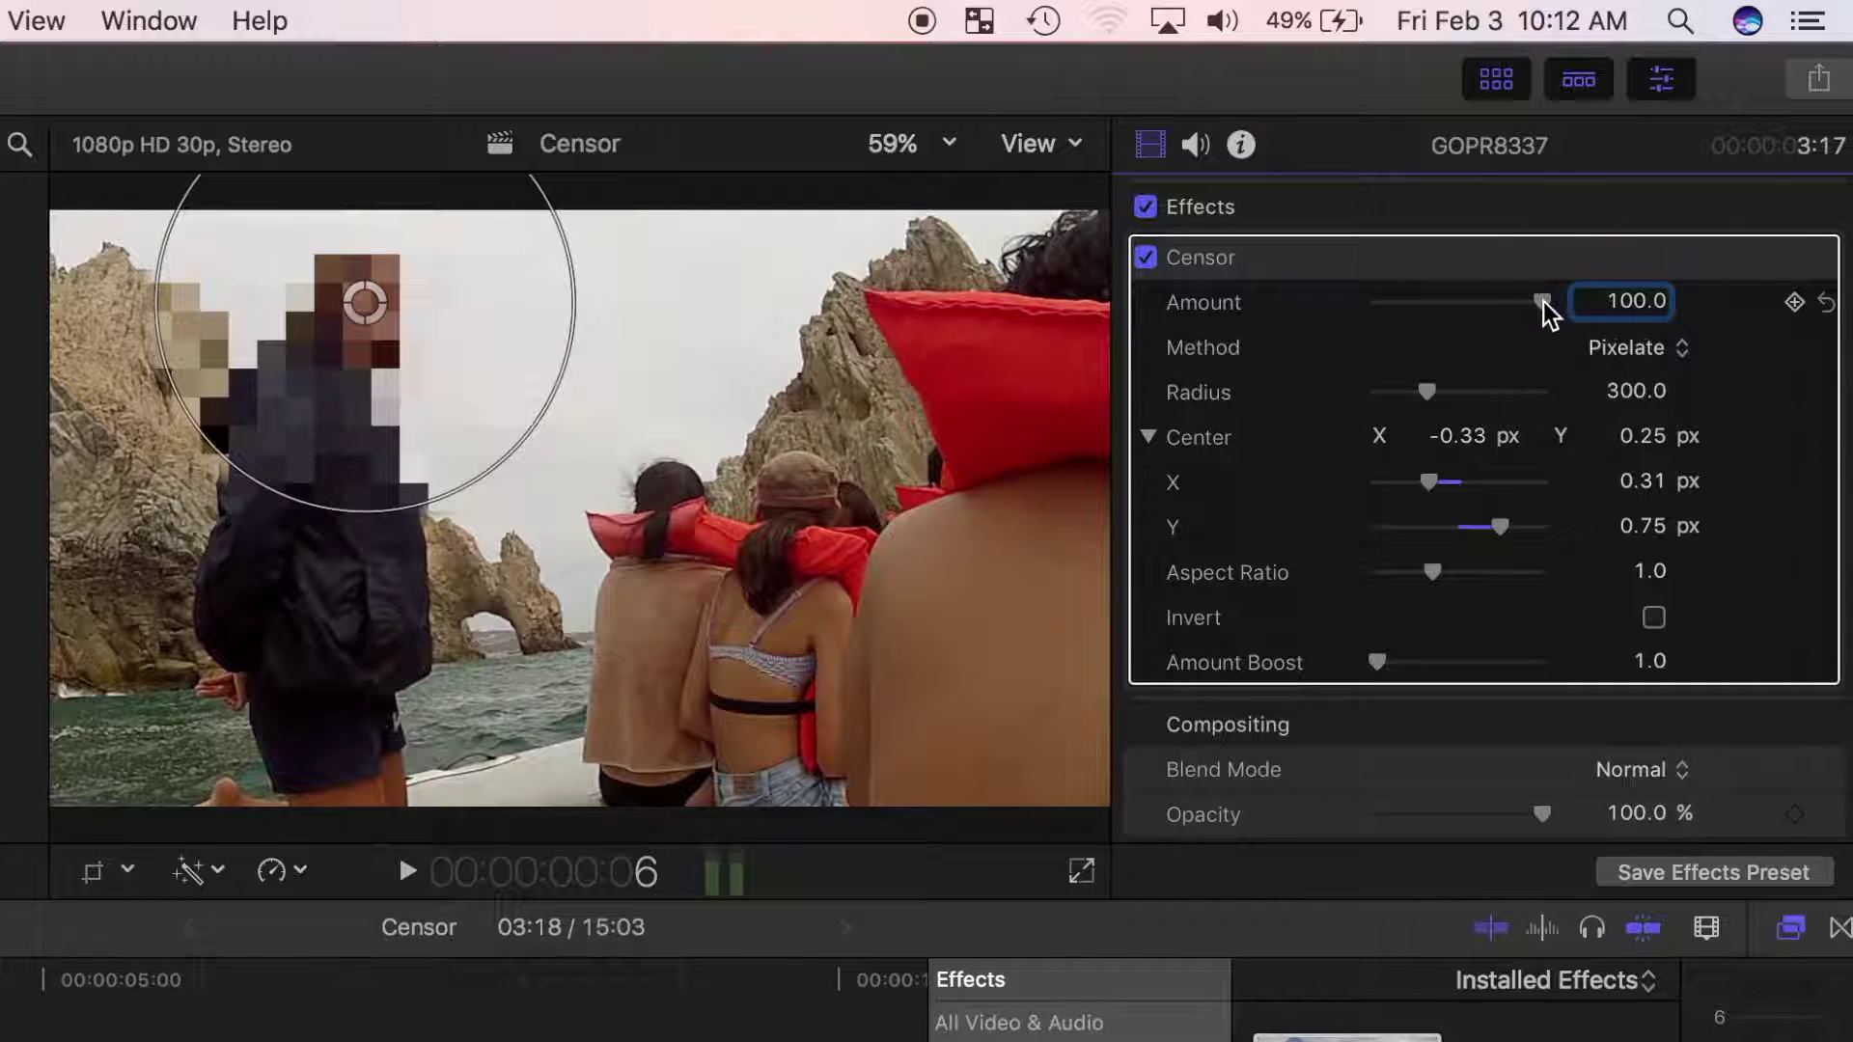
# Lower the censor Amount to 61.84, briefly trying Darken and Blur before reverting to Pixelate
pyautogui.moveTo(1544, 301); pyautogui.dragTo(1479, 317)
pyautogui.click(1681, 355)
pyautogui.click(1672, 409)
pyautogui.click(1654, 357)
pyautogui.click(1646, 307)
pyautogui.click(1681, 348)
pyautogui.click(1665, 311)
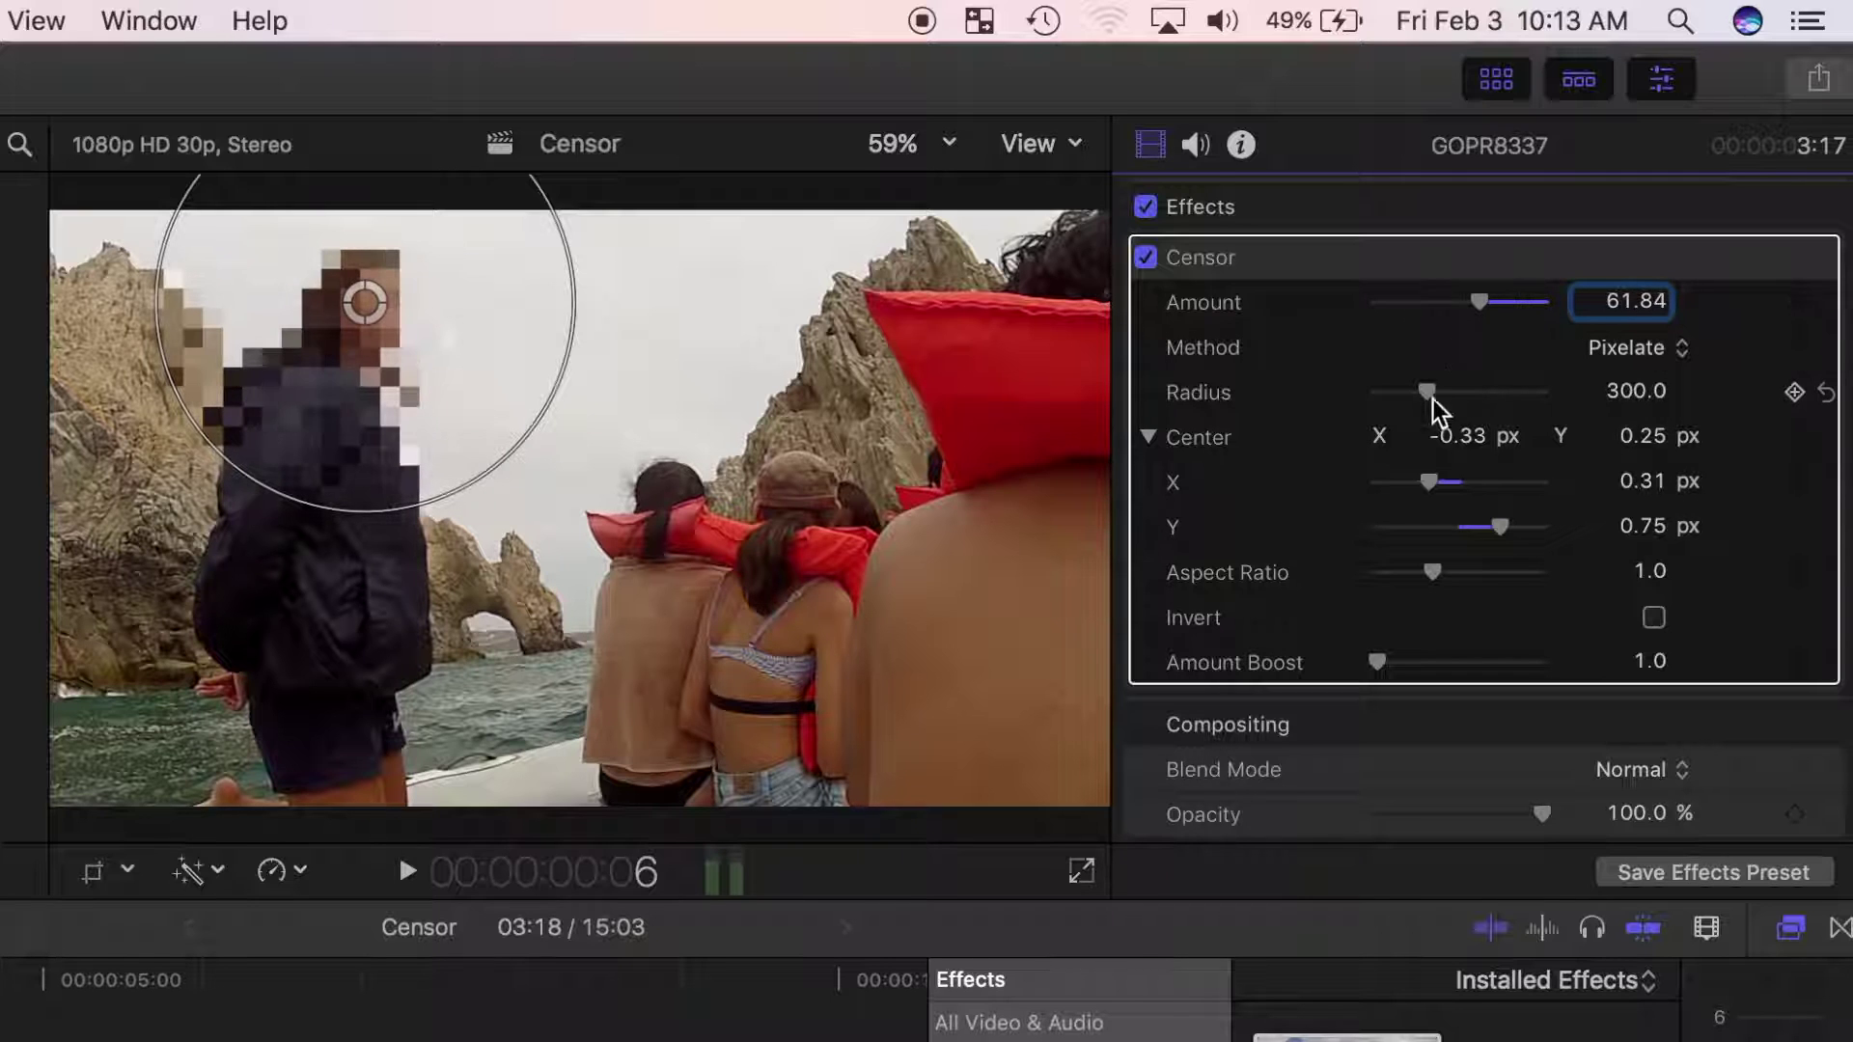
# Shrink the radius to 163, centre it on the face, set Aspect Ratio 0.99, and test Invert and Amount Boost
pyautogui.moveTo(1426, 396)
pyautogui.mouseDown()
pyautogui.moveTo(1386, 394)
pyautogui.moveTo(1403, 402)
pyautogui.mouseUp()
pyautogui.moveTo(364, 304)
pyautogui.mouseDown()
pyautogui.moveTo(626, 349)
pyautogui.moveTo(368, 312)
pyautogui.mouseUp()
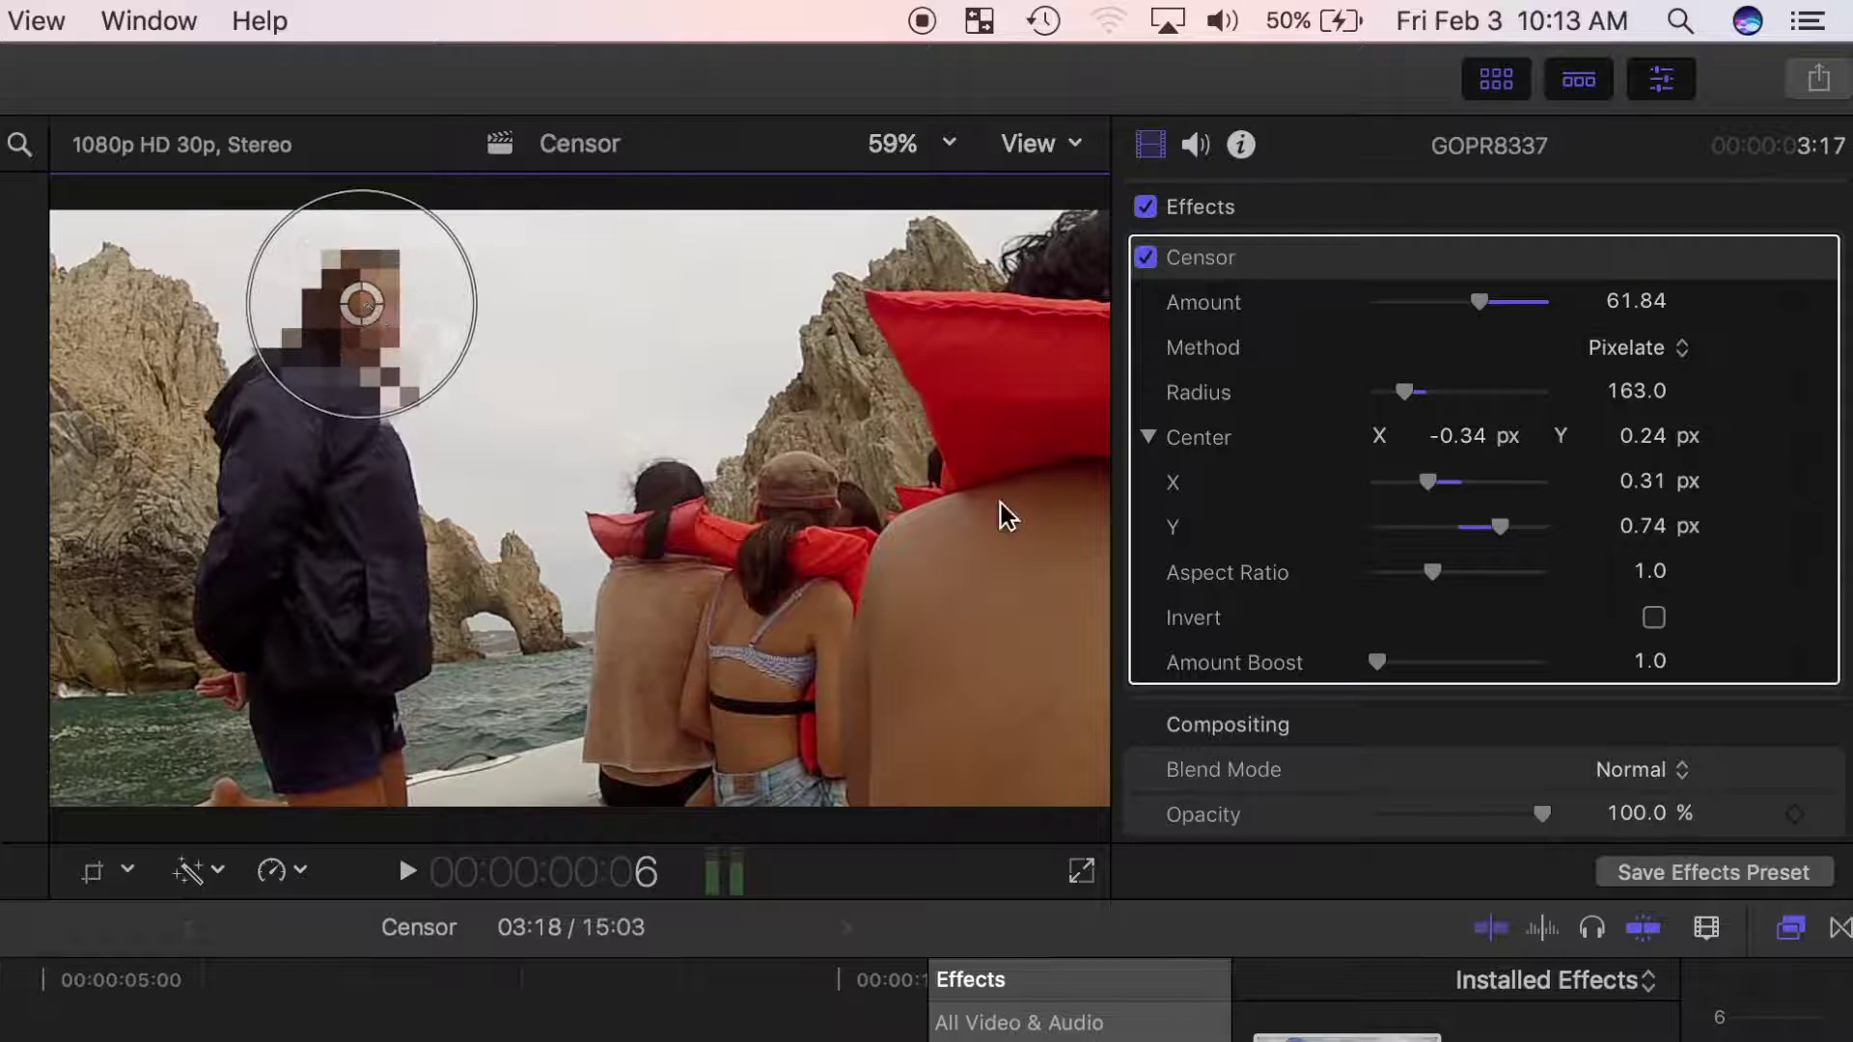
pyautogui.moveTo(1426, 488); pyautogui.dragTo(1461, 583)
pyautogui.moveTo(1595, 591); pyautogui.dragTo(1434, 591)
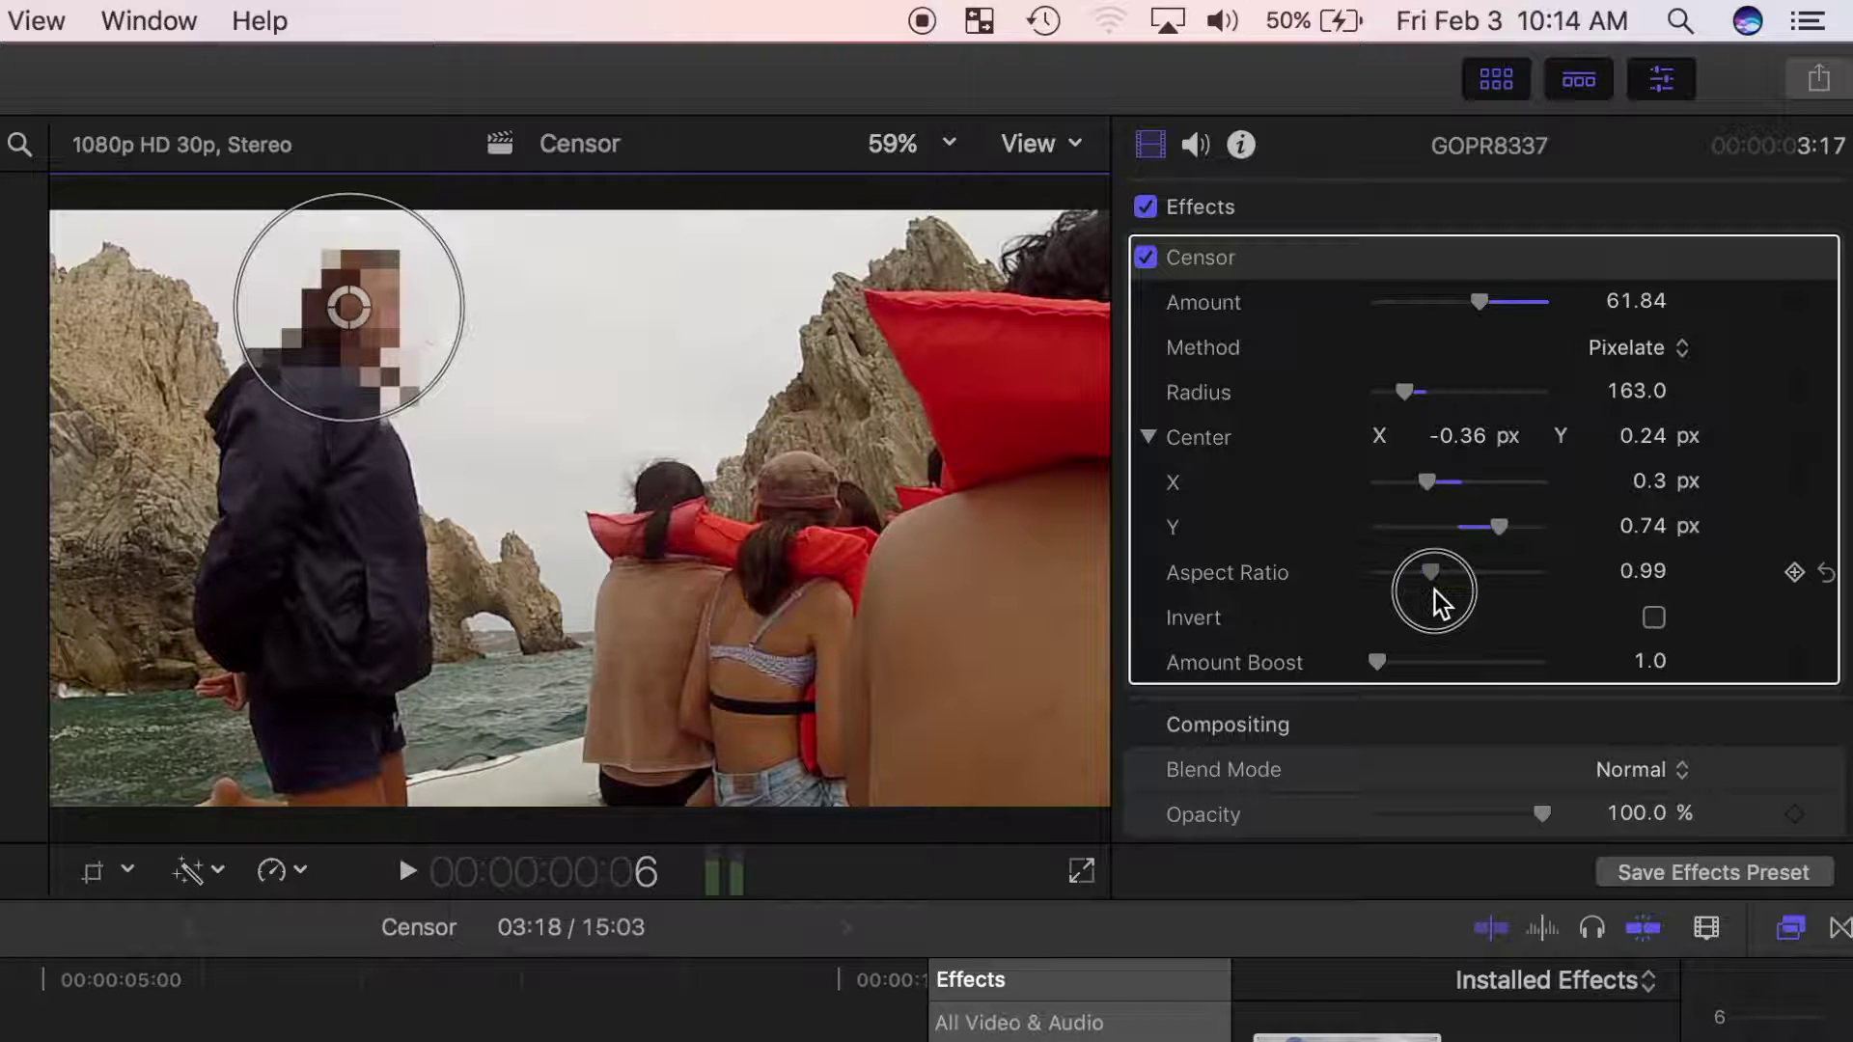
pyautogui.click(1654, 618)
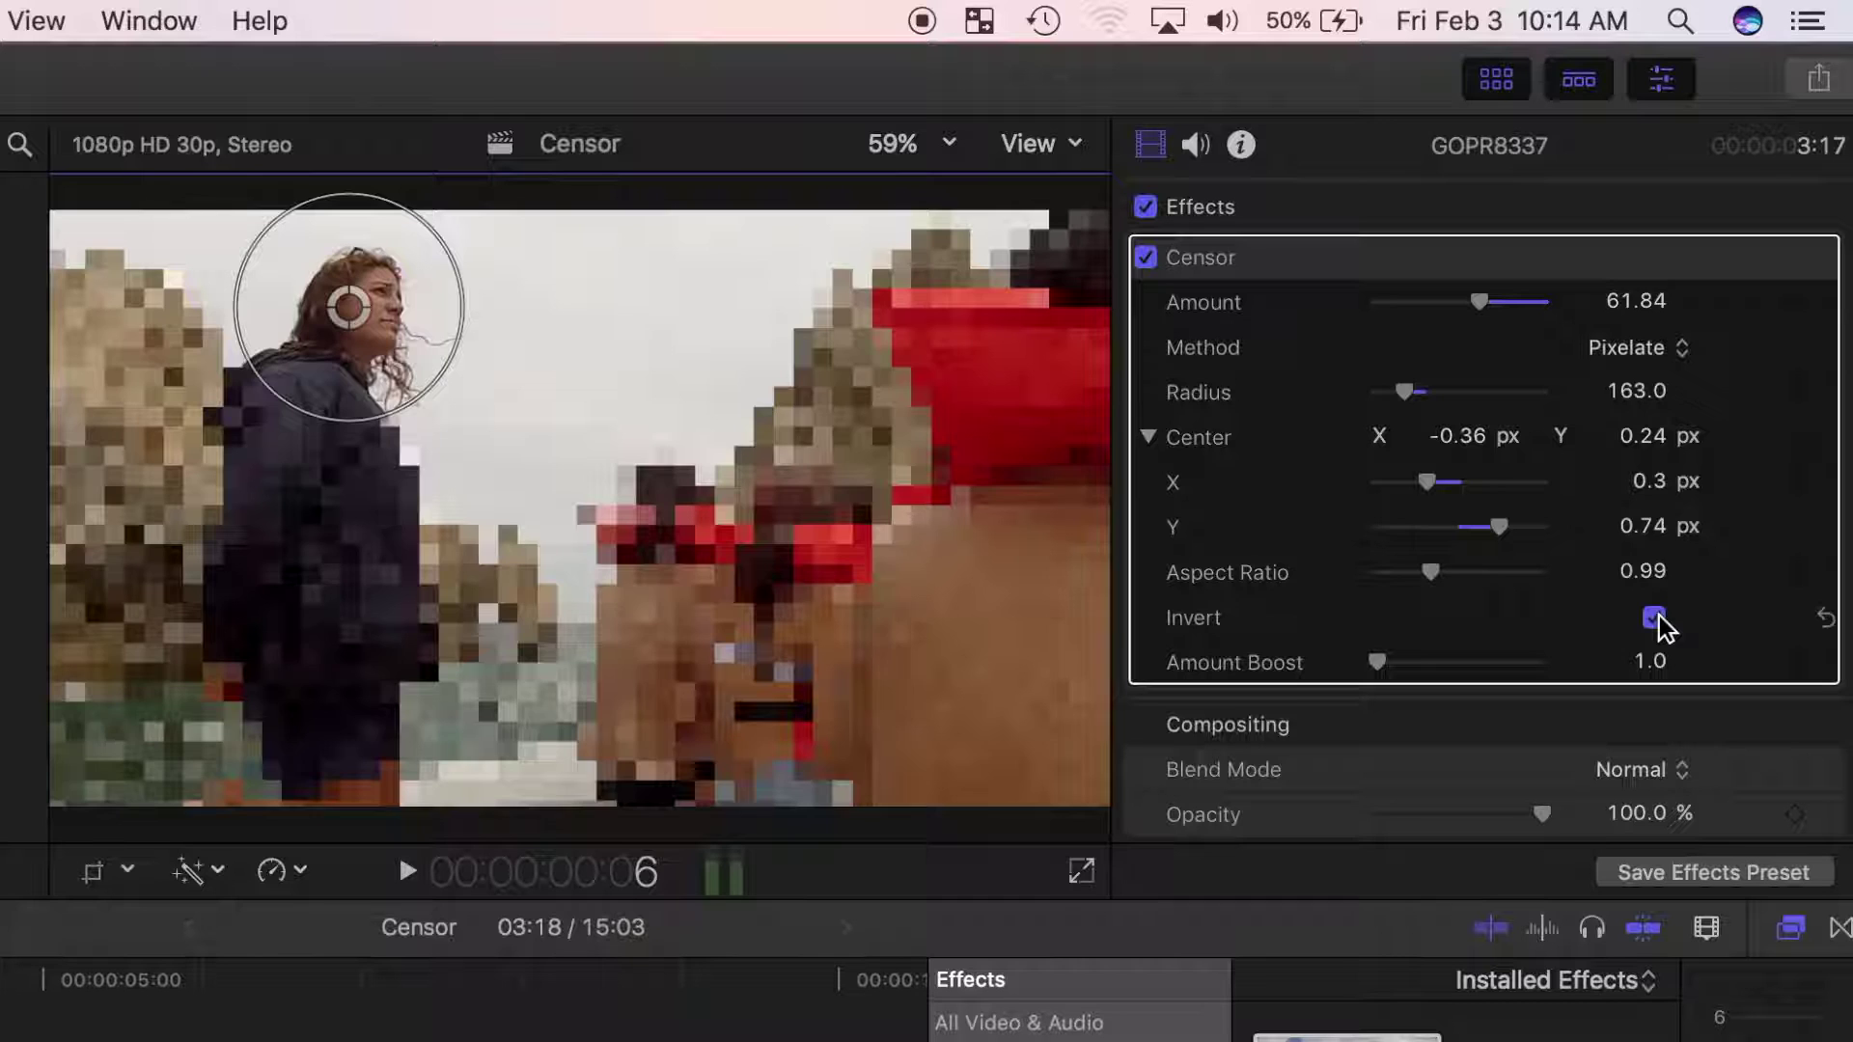
pyautogui.click(1654, 618)
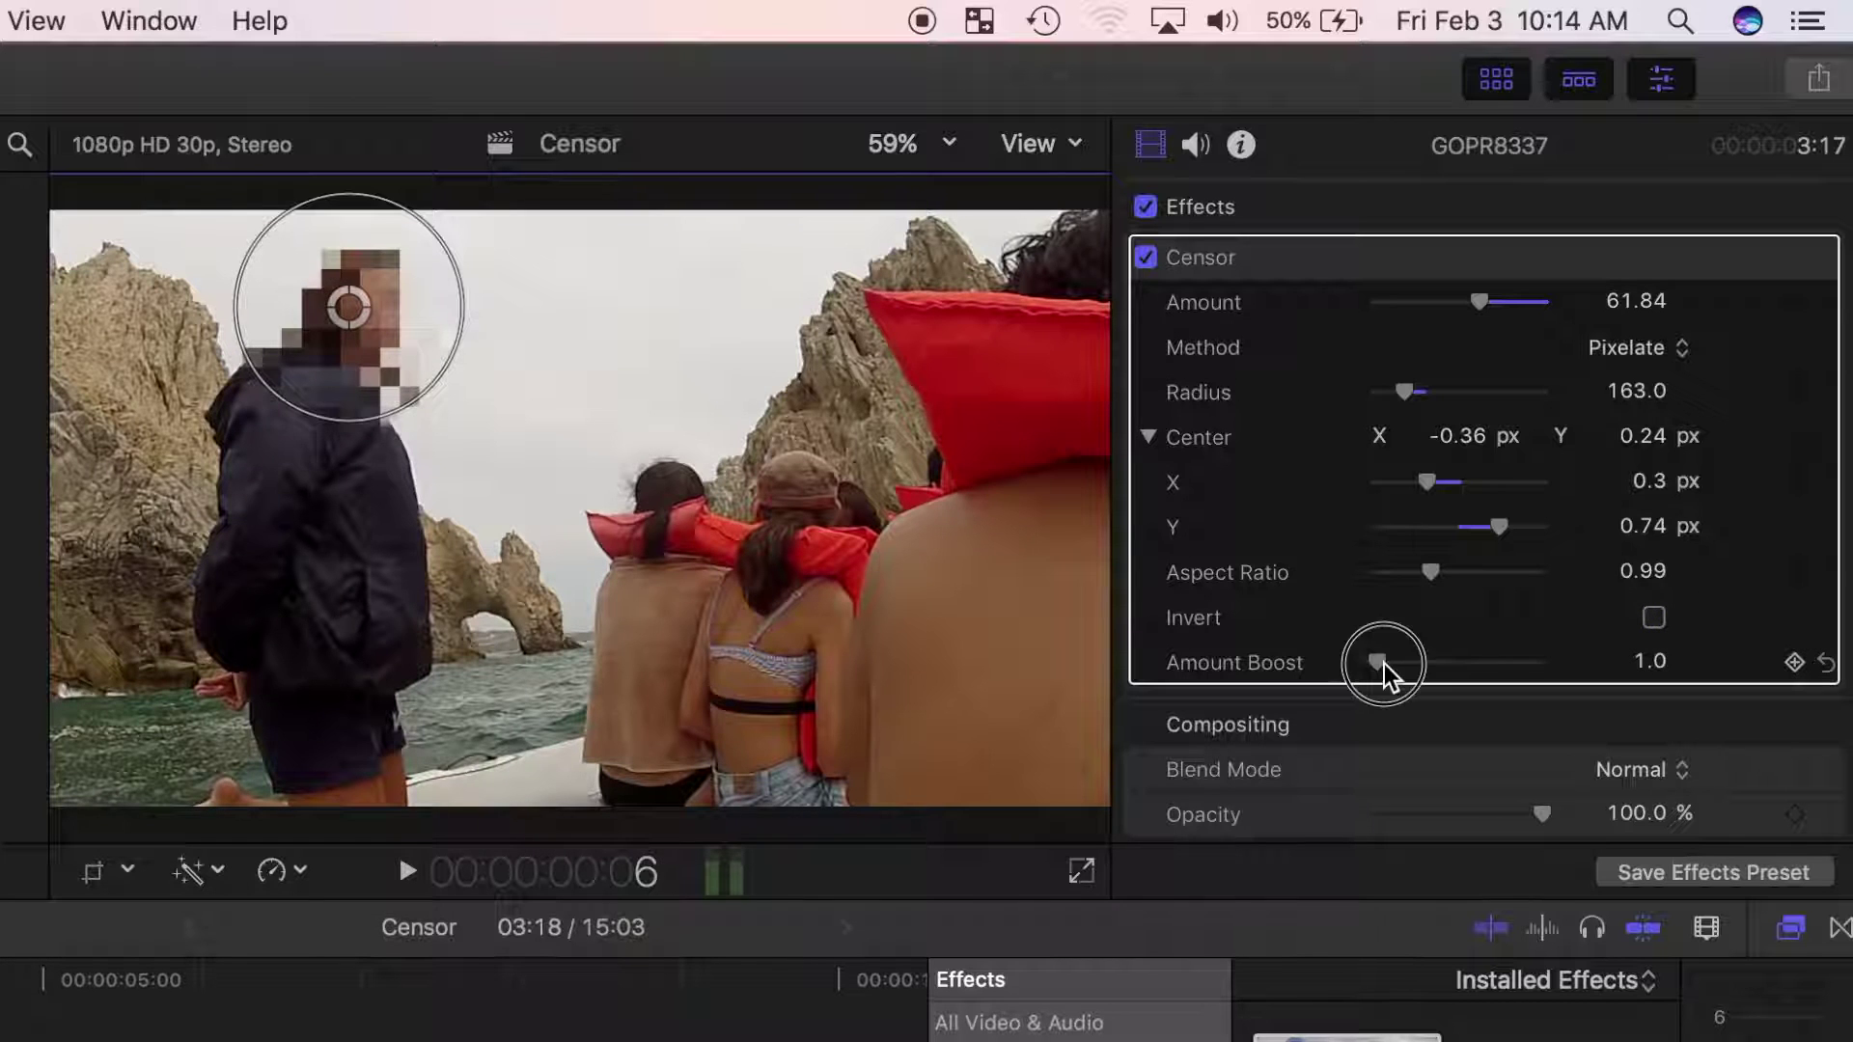
pyautogui.moveTo(1380, 664)
pyautogui.mouseDown()
pyautogui.moveTo(1457, 666)
pyautogui.moveTo(1381, 667)
pyautogui.mouseUp()
# Play back the censored clip, then select GOPR2180 and park the playhead at 3:23
pyautogui.press('space')
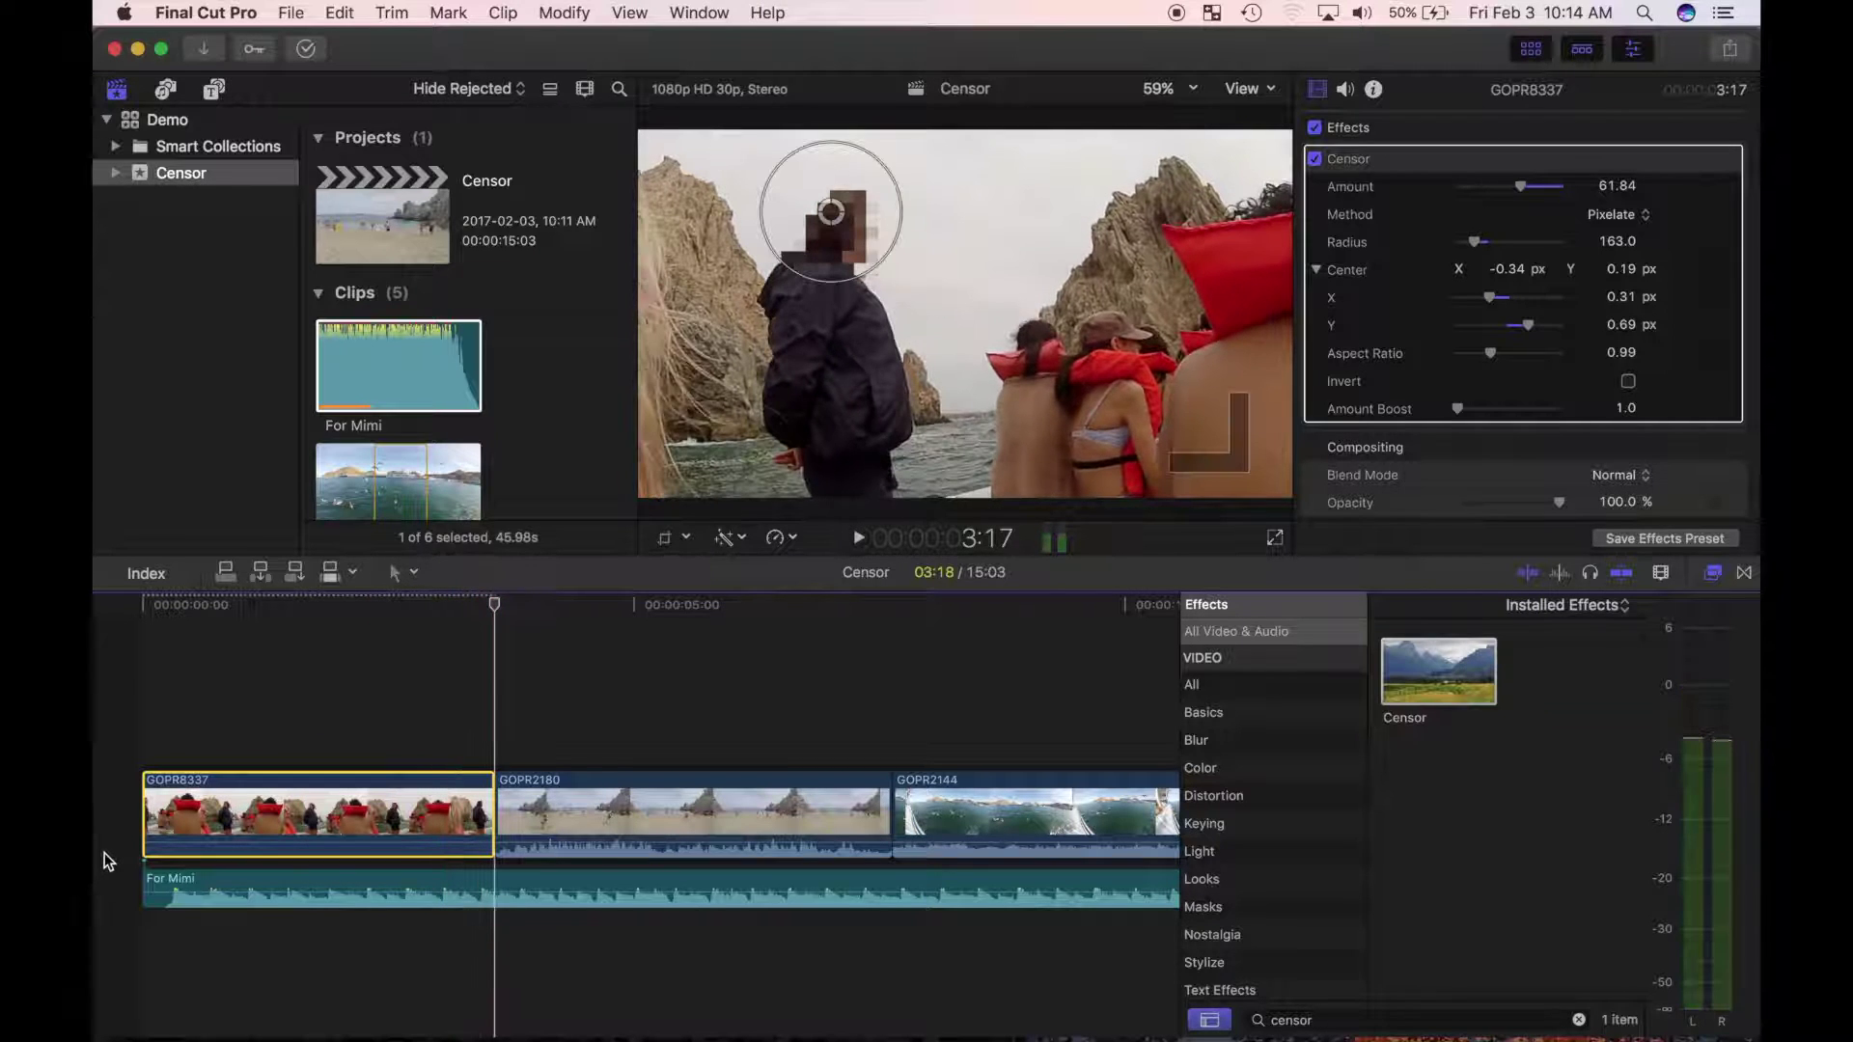
pyautogui.click(593, 801)
pyautogui.press('space')
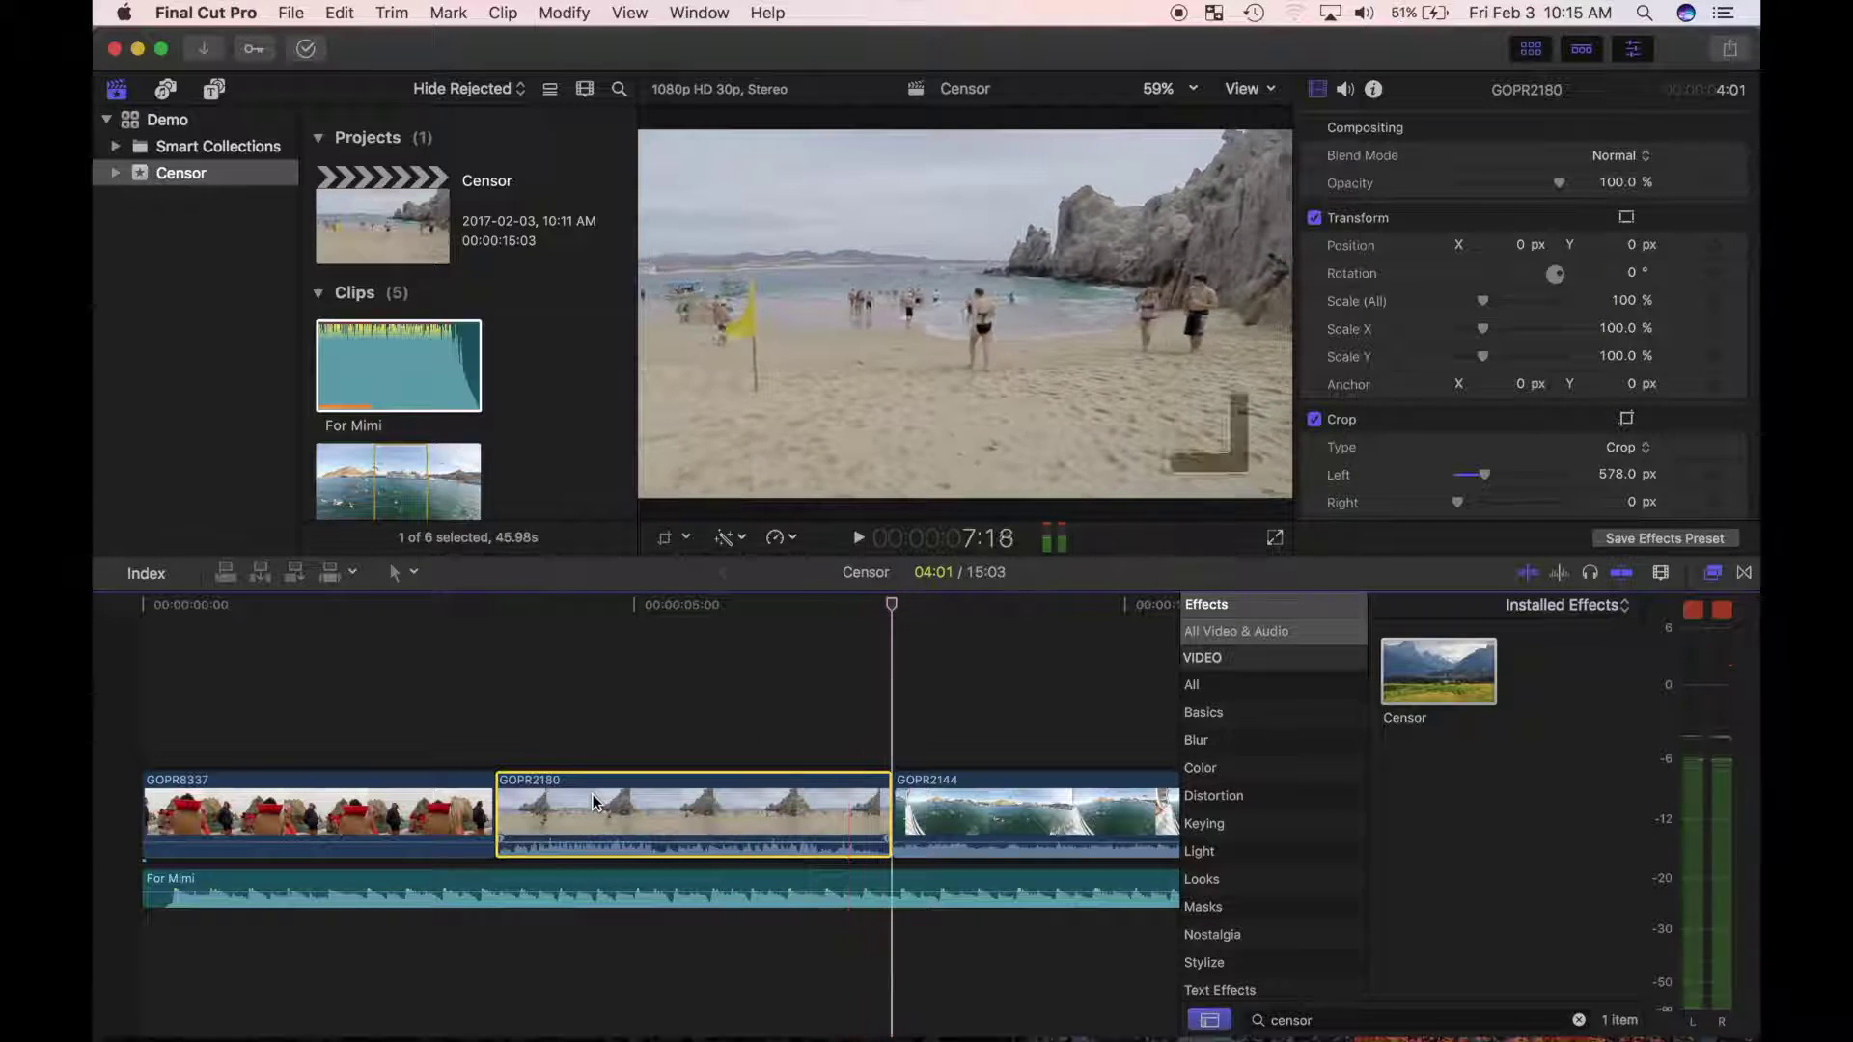
pyautogui.click(515, 732)
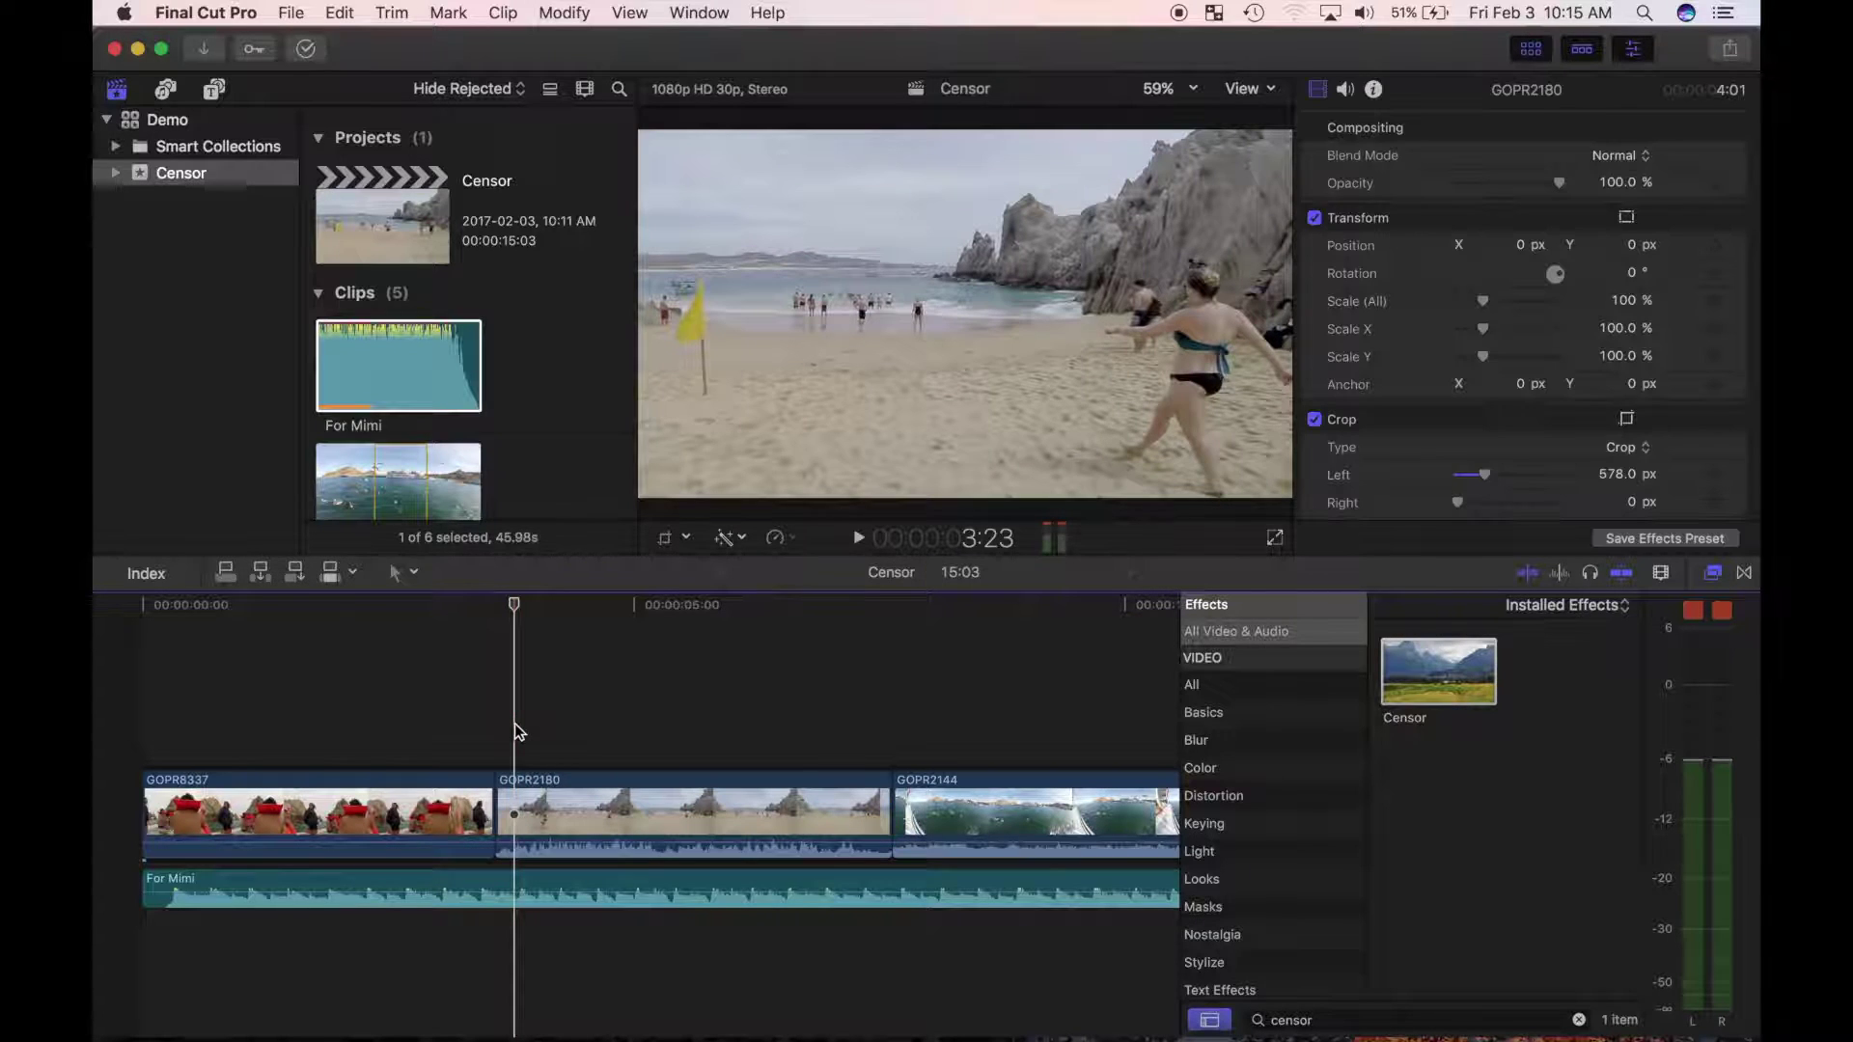
pyautogui.click(518, 789)
# Apply Censor to GOPR2180 as a black Rectangle over the woman, Aspect Ratio 2.0, Radius 149
pyautogui.doubleClick(1472, 684)
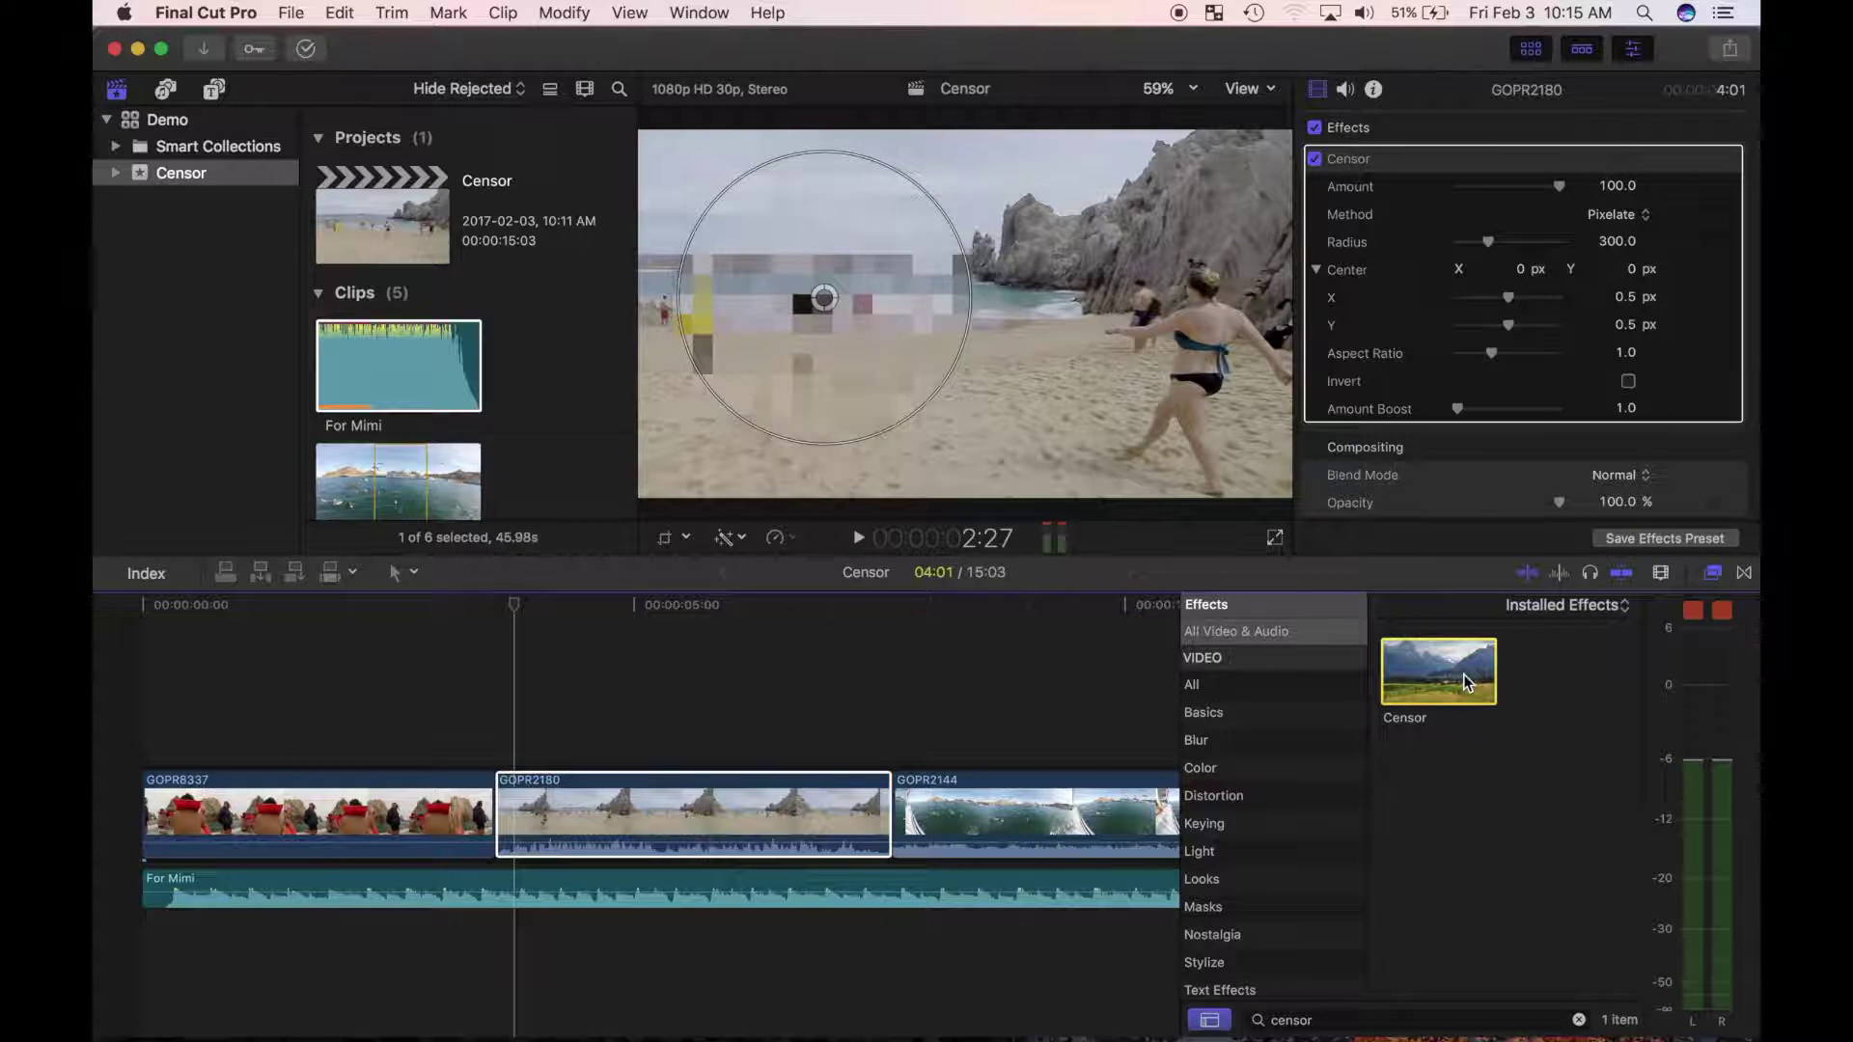
pyautogui.moveTo(826, 298); pyautogui.dragTo(1227, 342)
pyautogui.click(1592, 211)
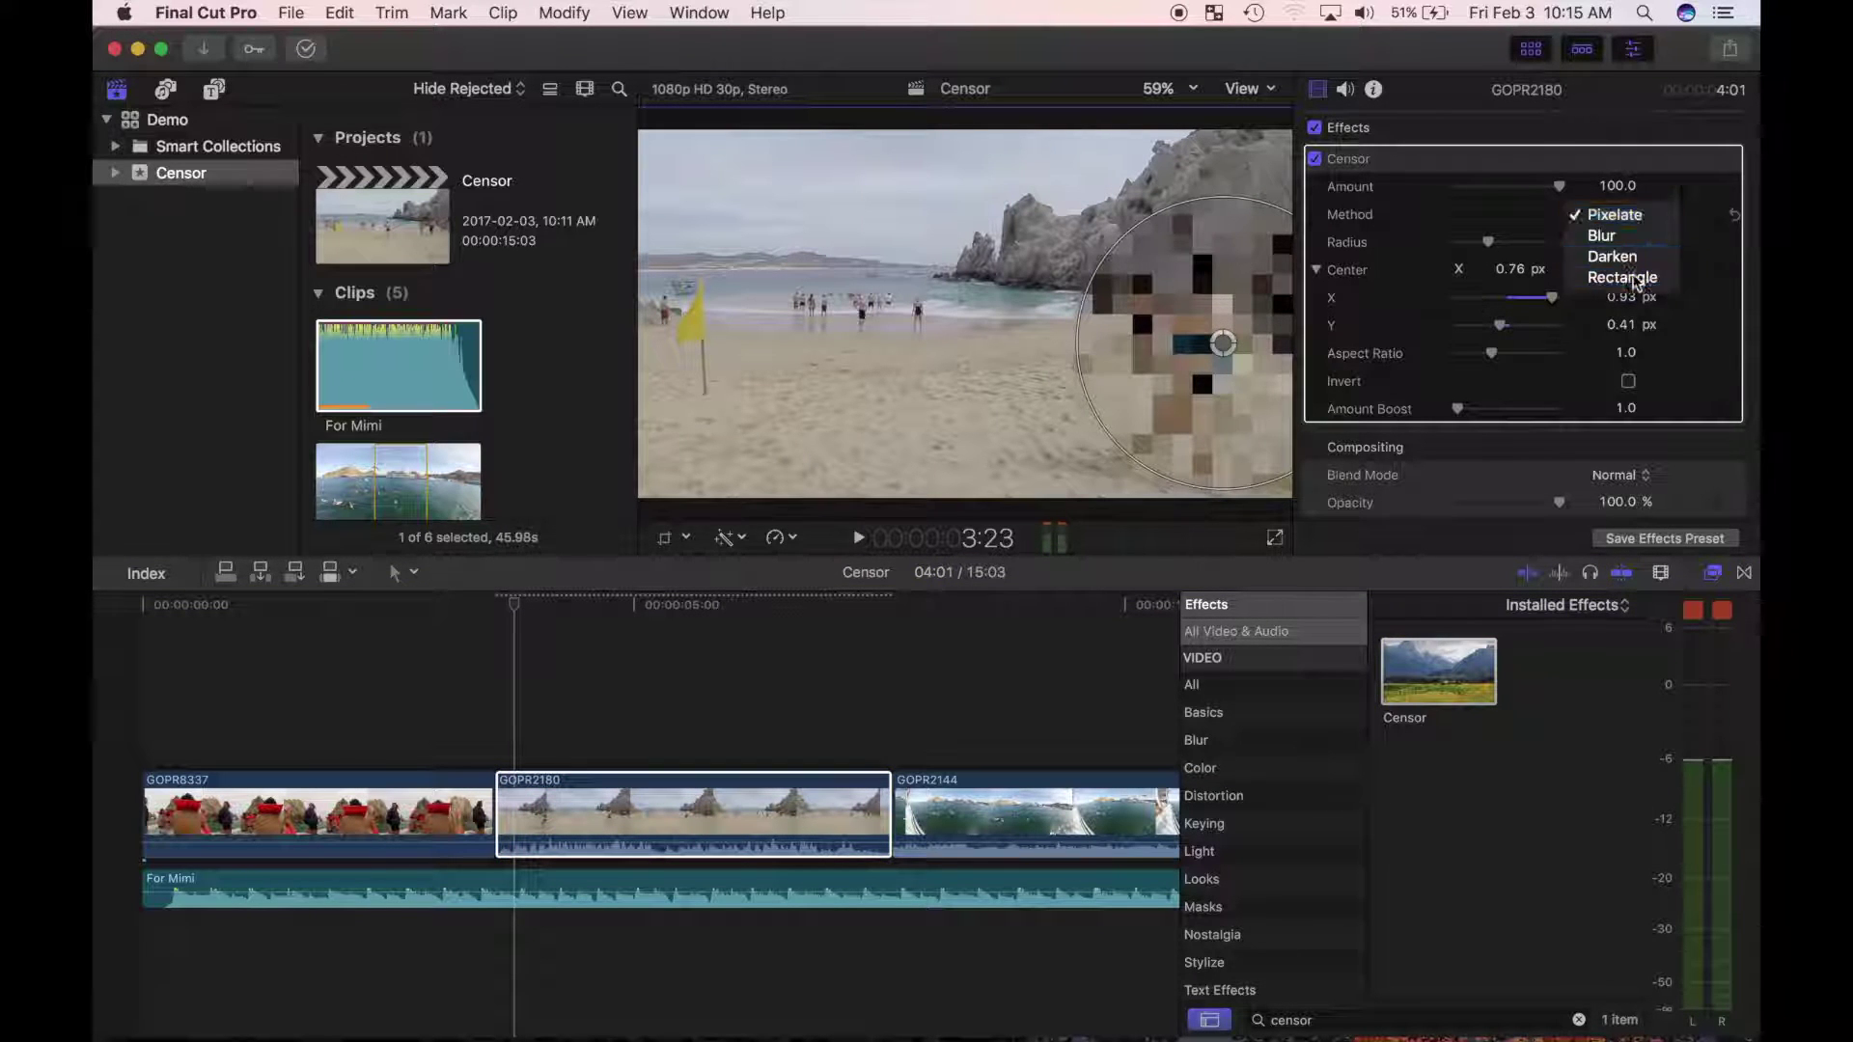
pyautogui.click(1631, 280)
pyautogui.moveTo(1491, 353); pyautogui.dragTo(1559, 353)
pyautogui.moveTo(1491, 249); pyautogui.dragTo(1473, 248)
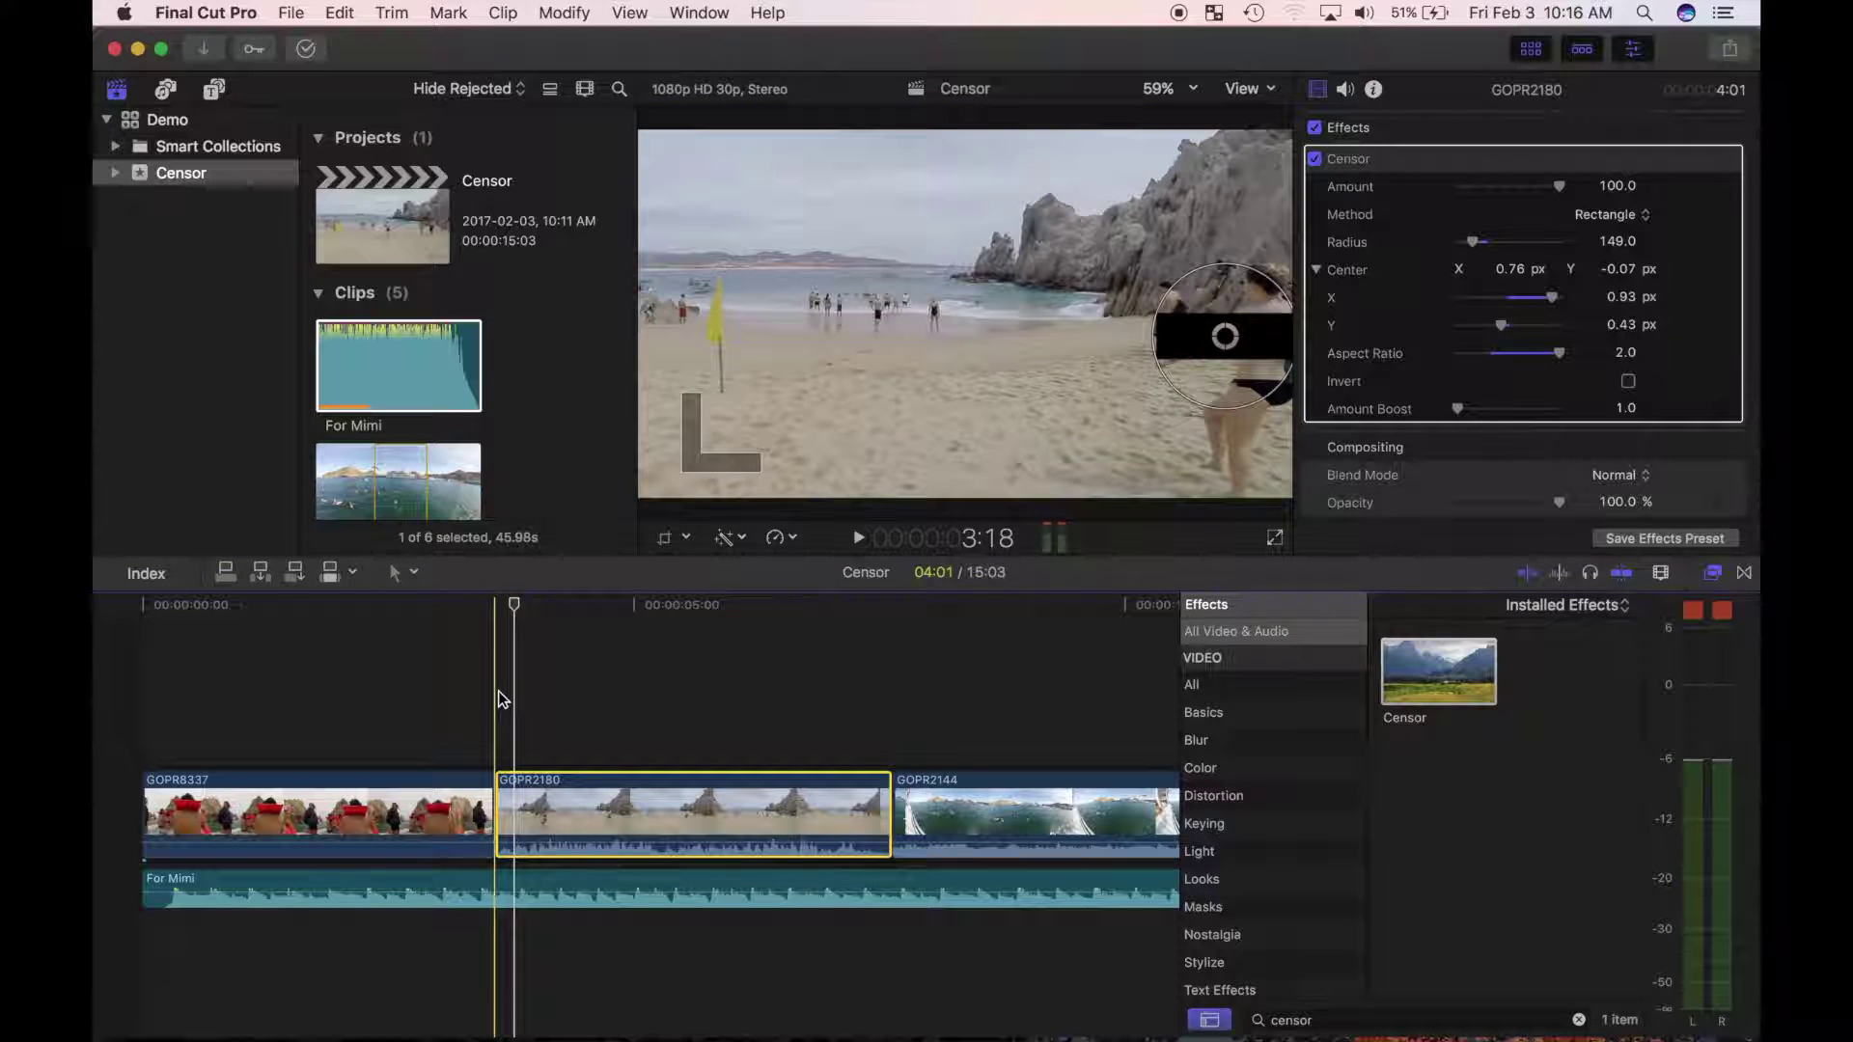
# Play the clip to check the black bar, then reselect GOPR2180
pyautogui.press('space')
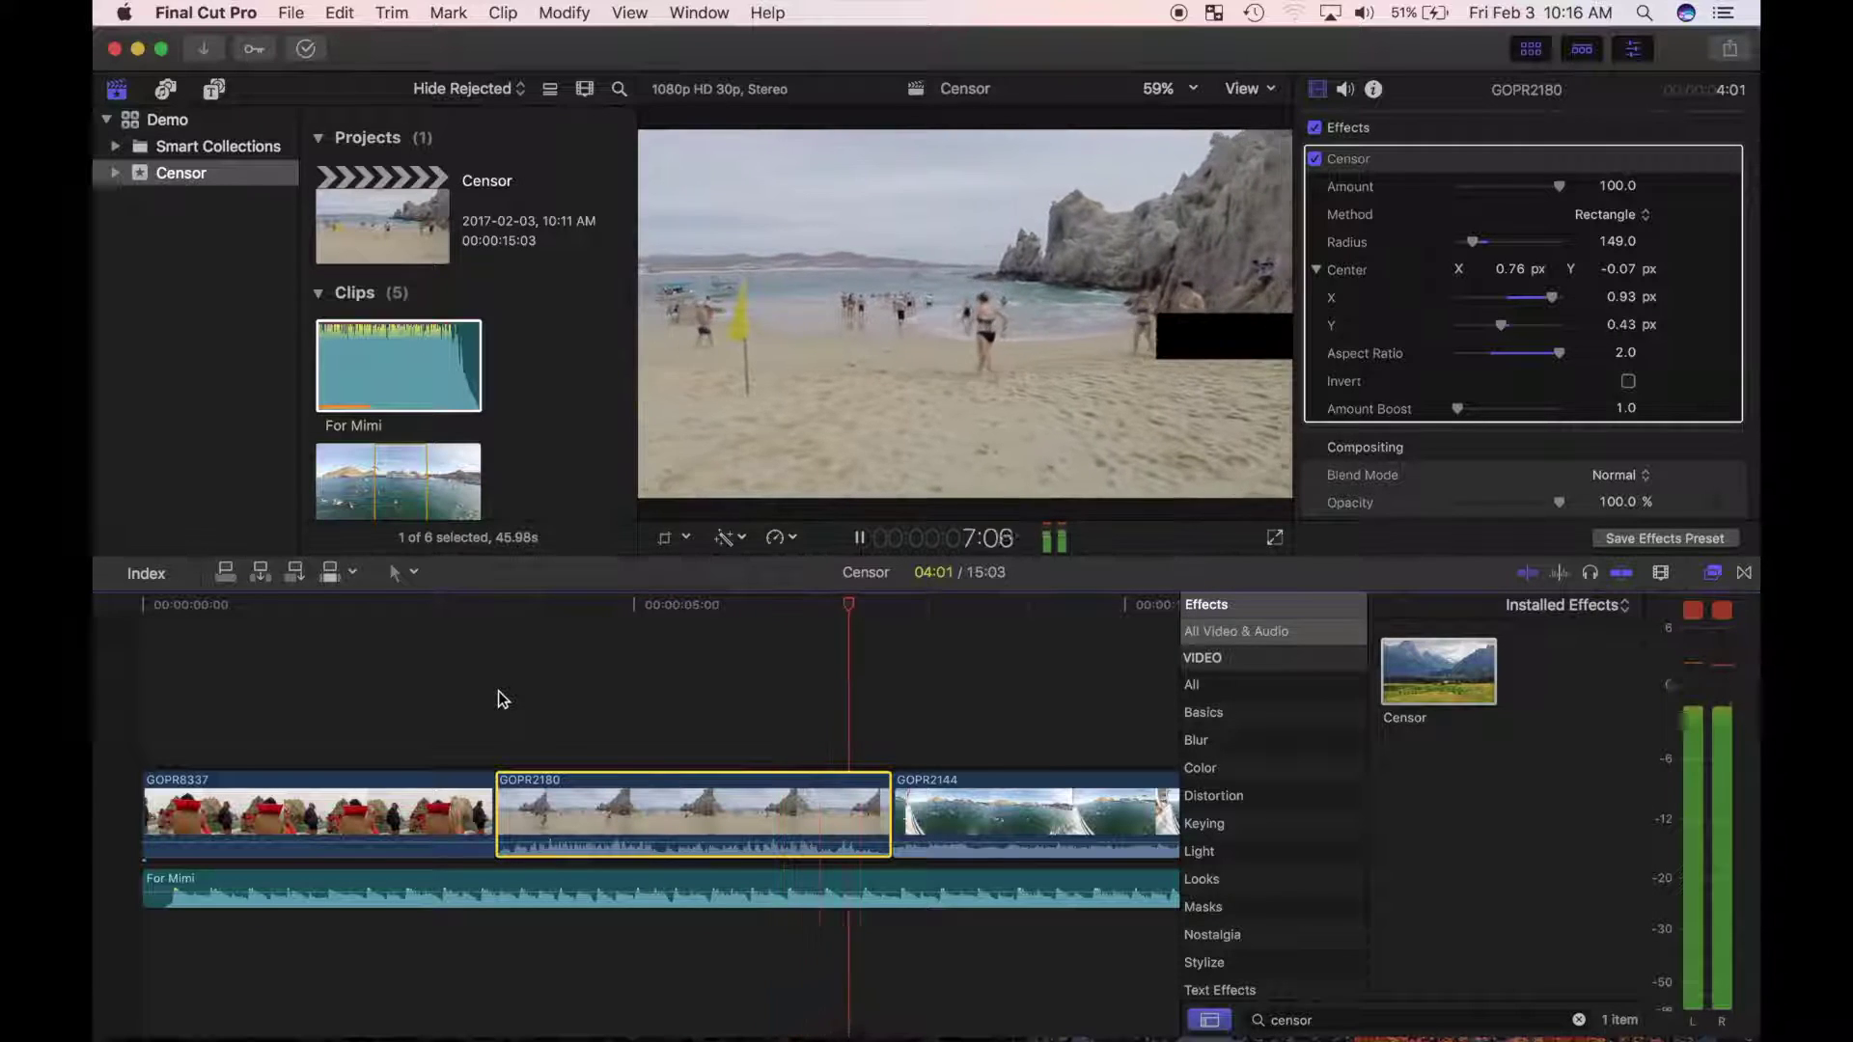
pyautogui.press('space')
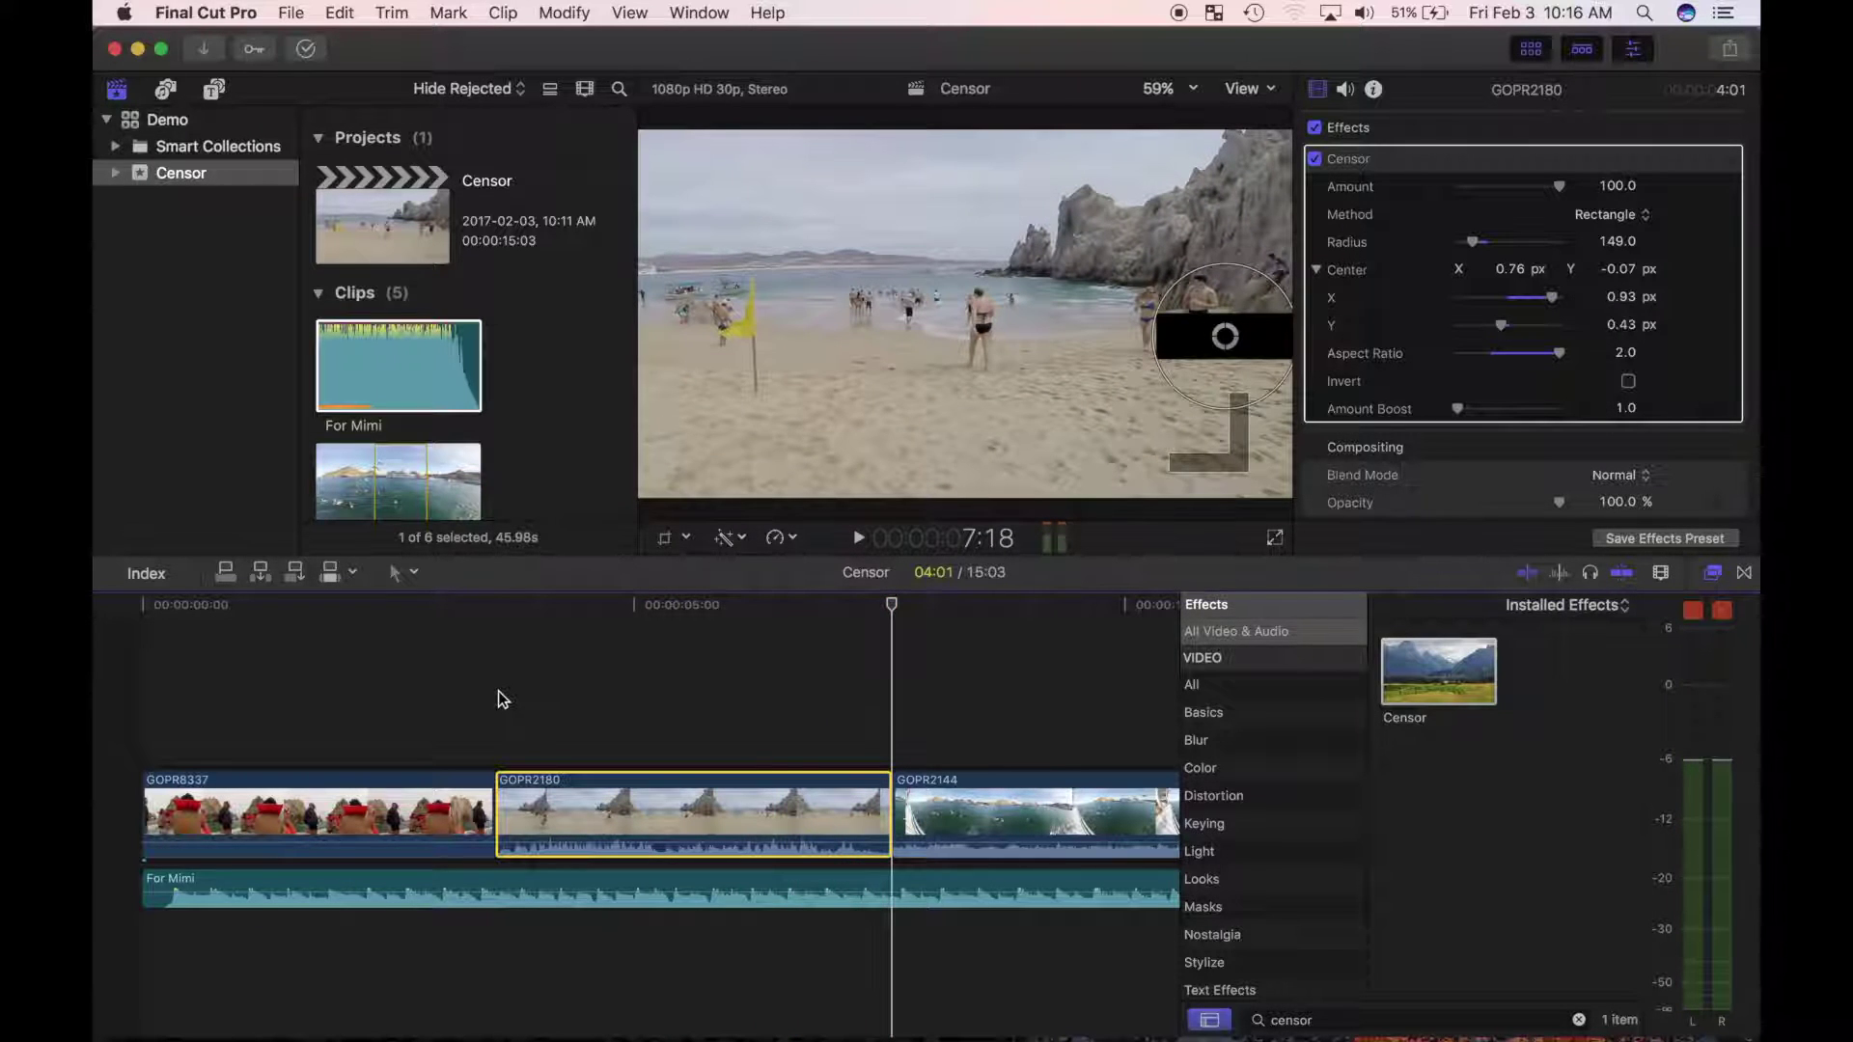
pyautogui.click(512, 705)
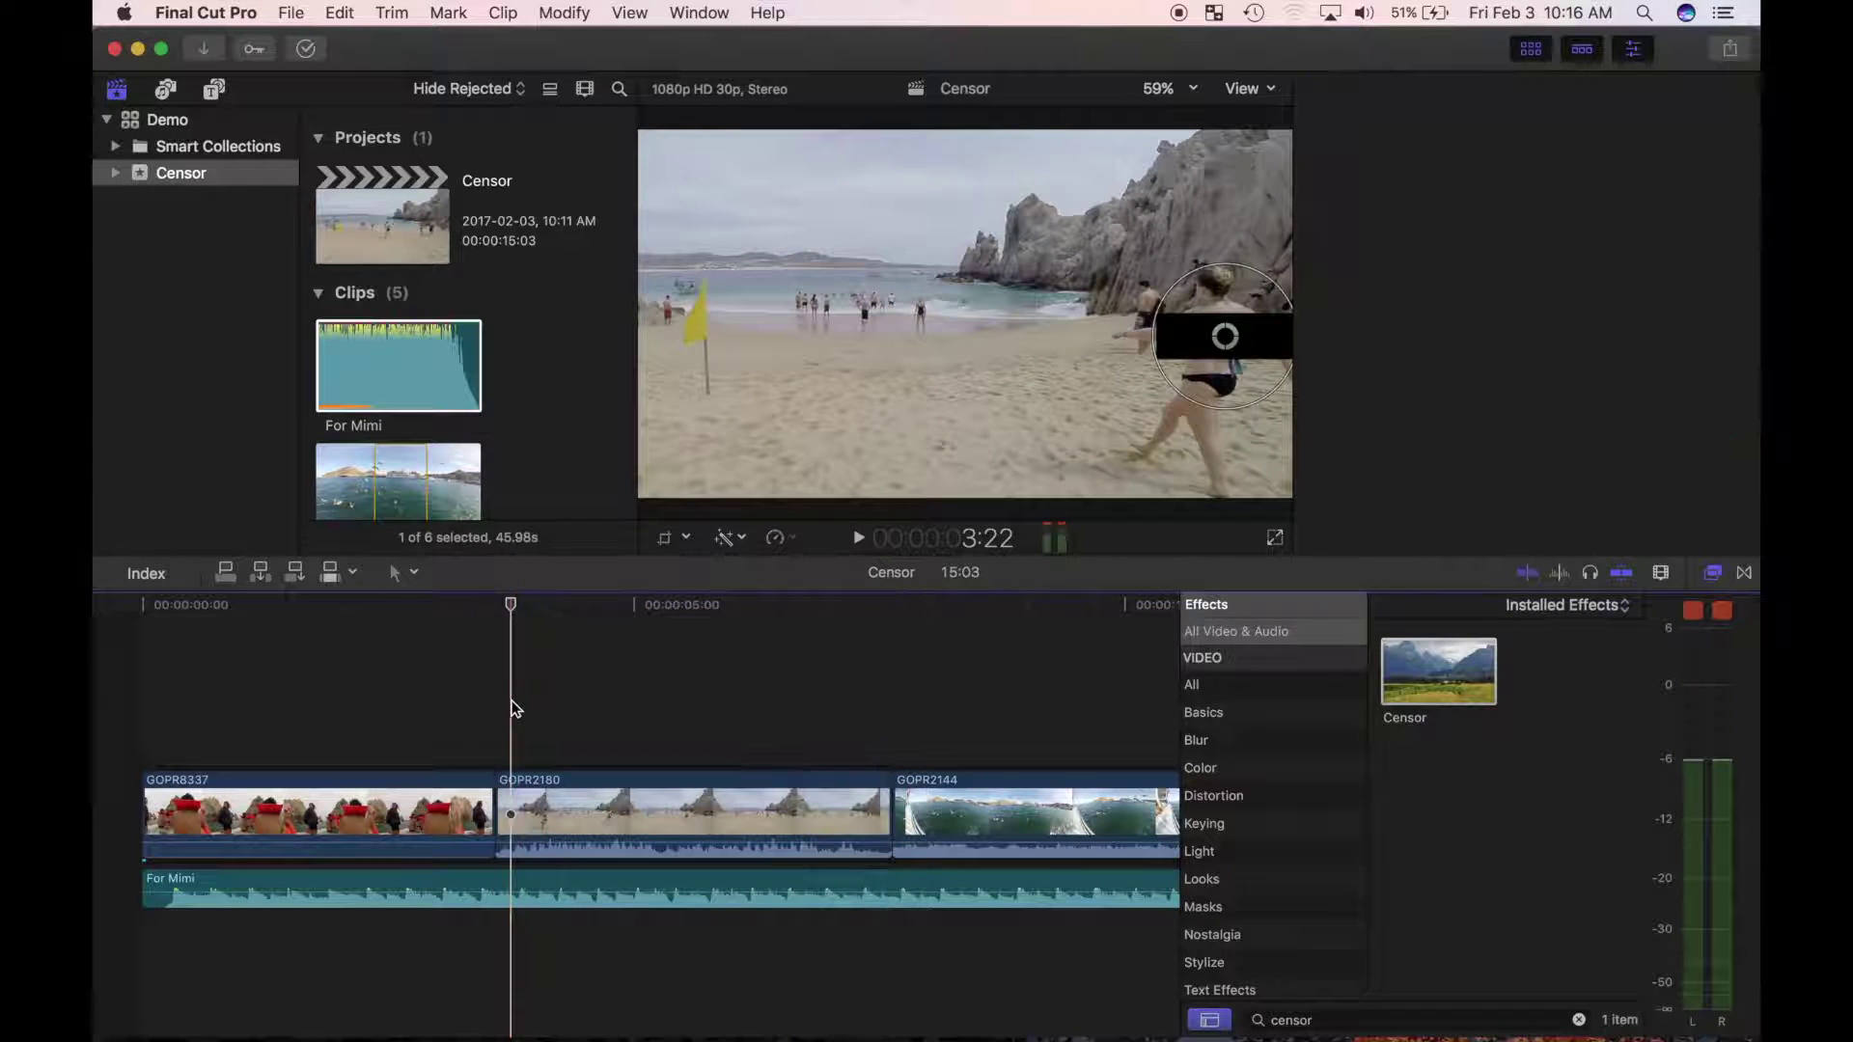
pyautogui.click(541, 811)
# Show GOPR2180's video animation lanes, zoom the timeline in, and display the Censor Center parameter
pyautogui.rightClick(541, 811)
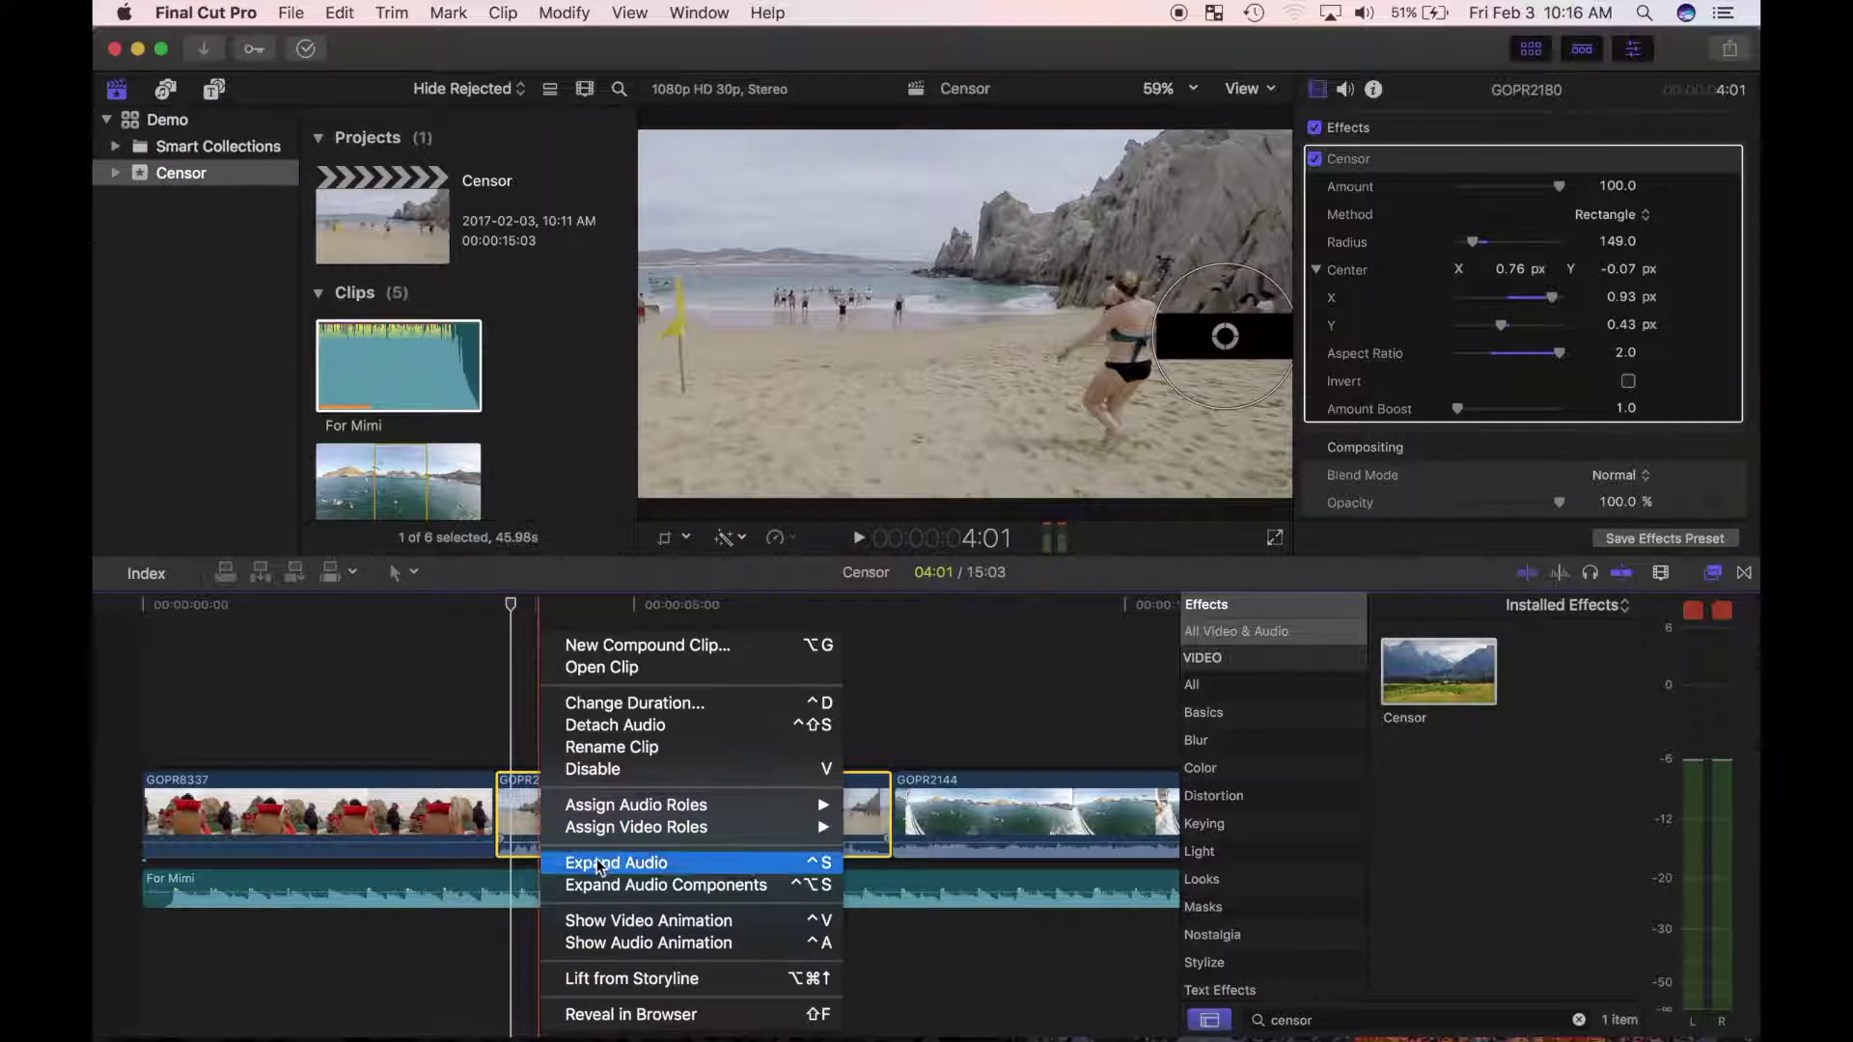
pyautogui.click(637, 921)
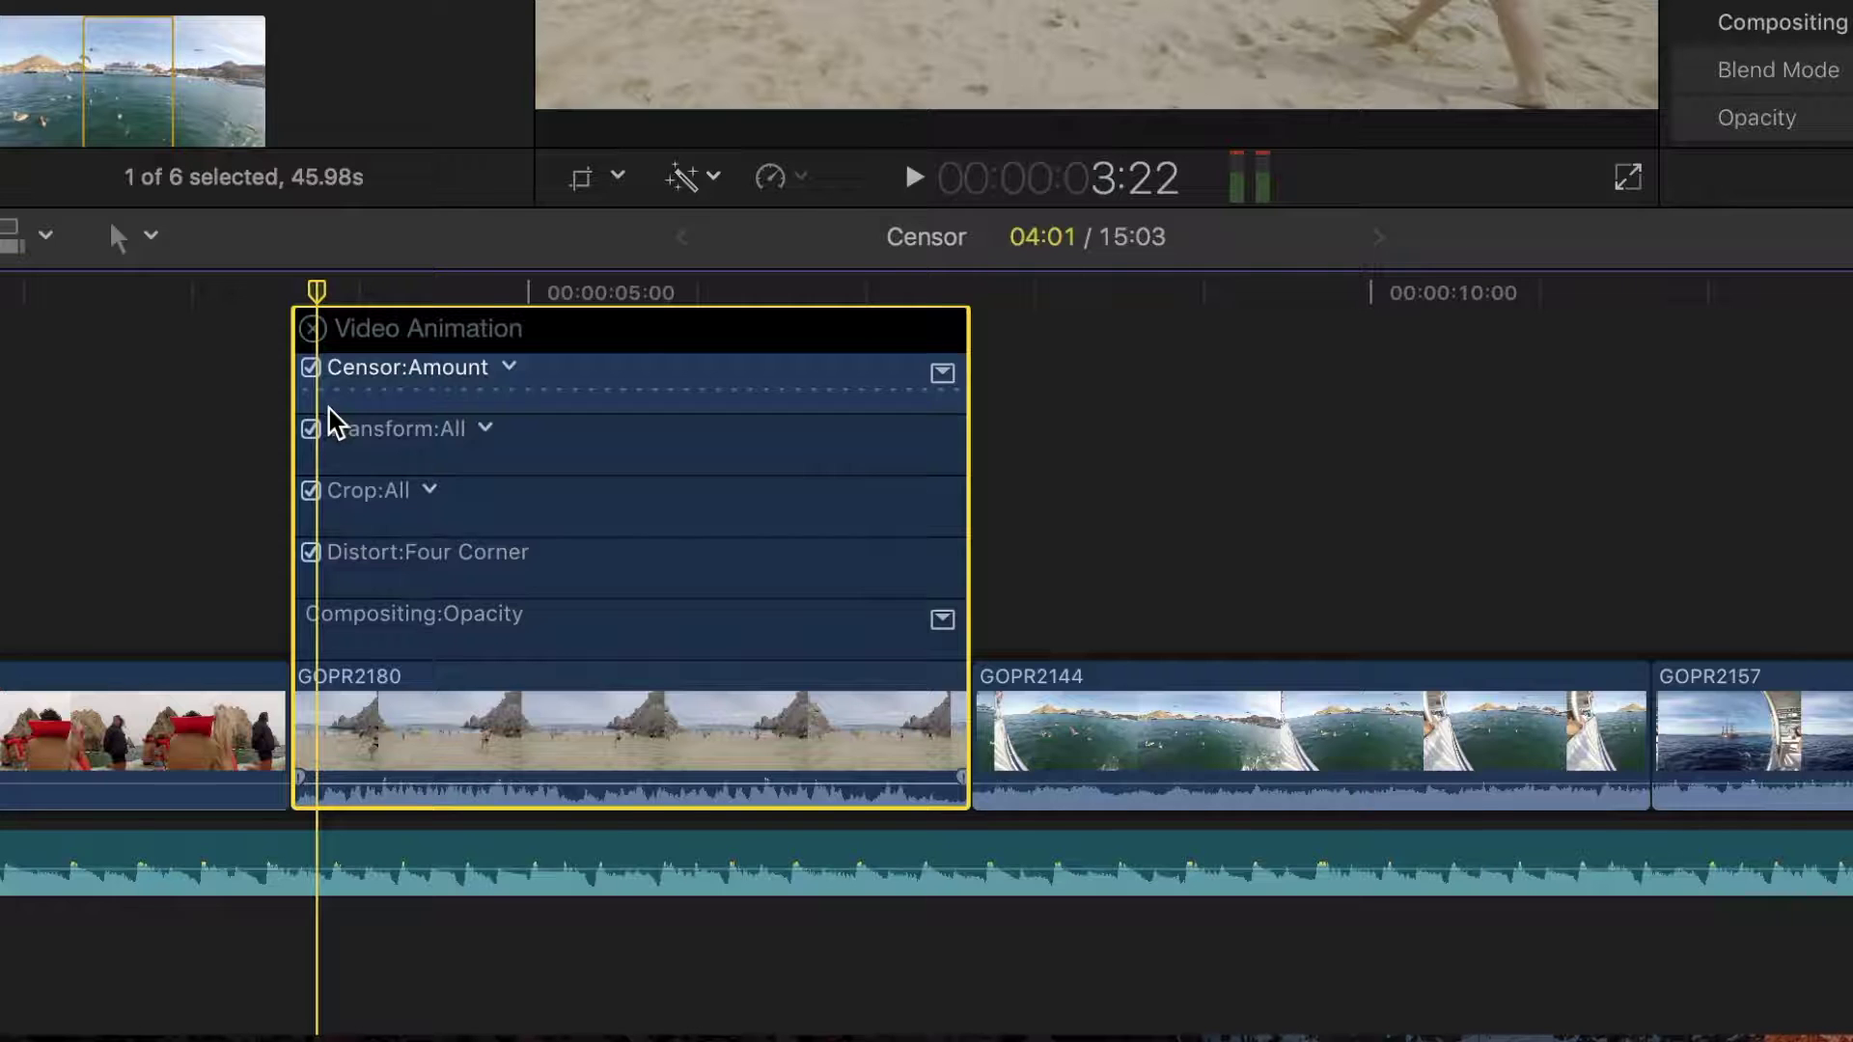
pyautogui.press('super+equal')
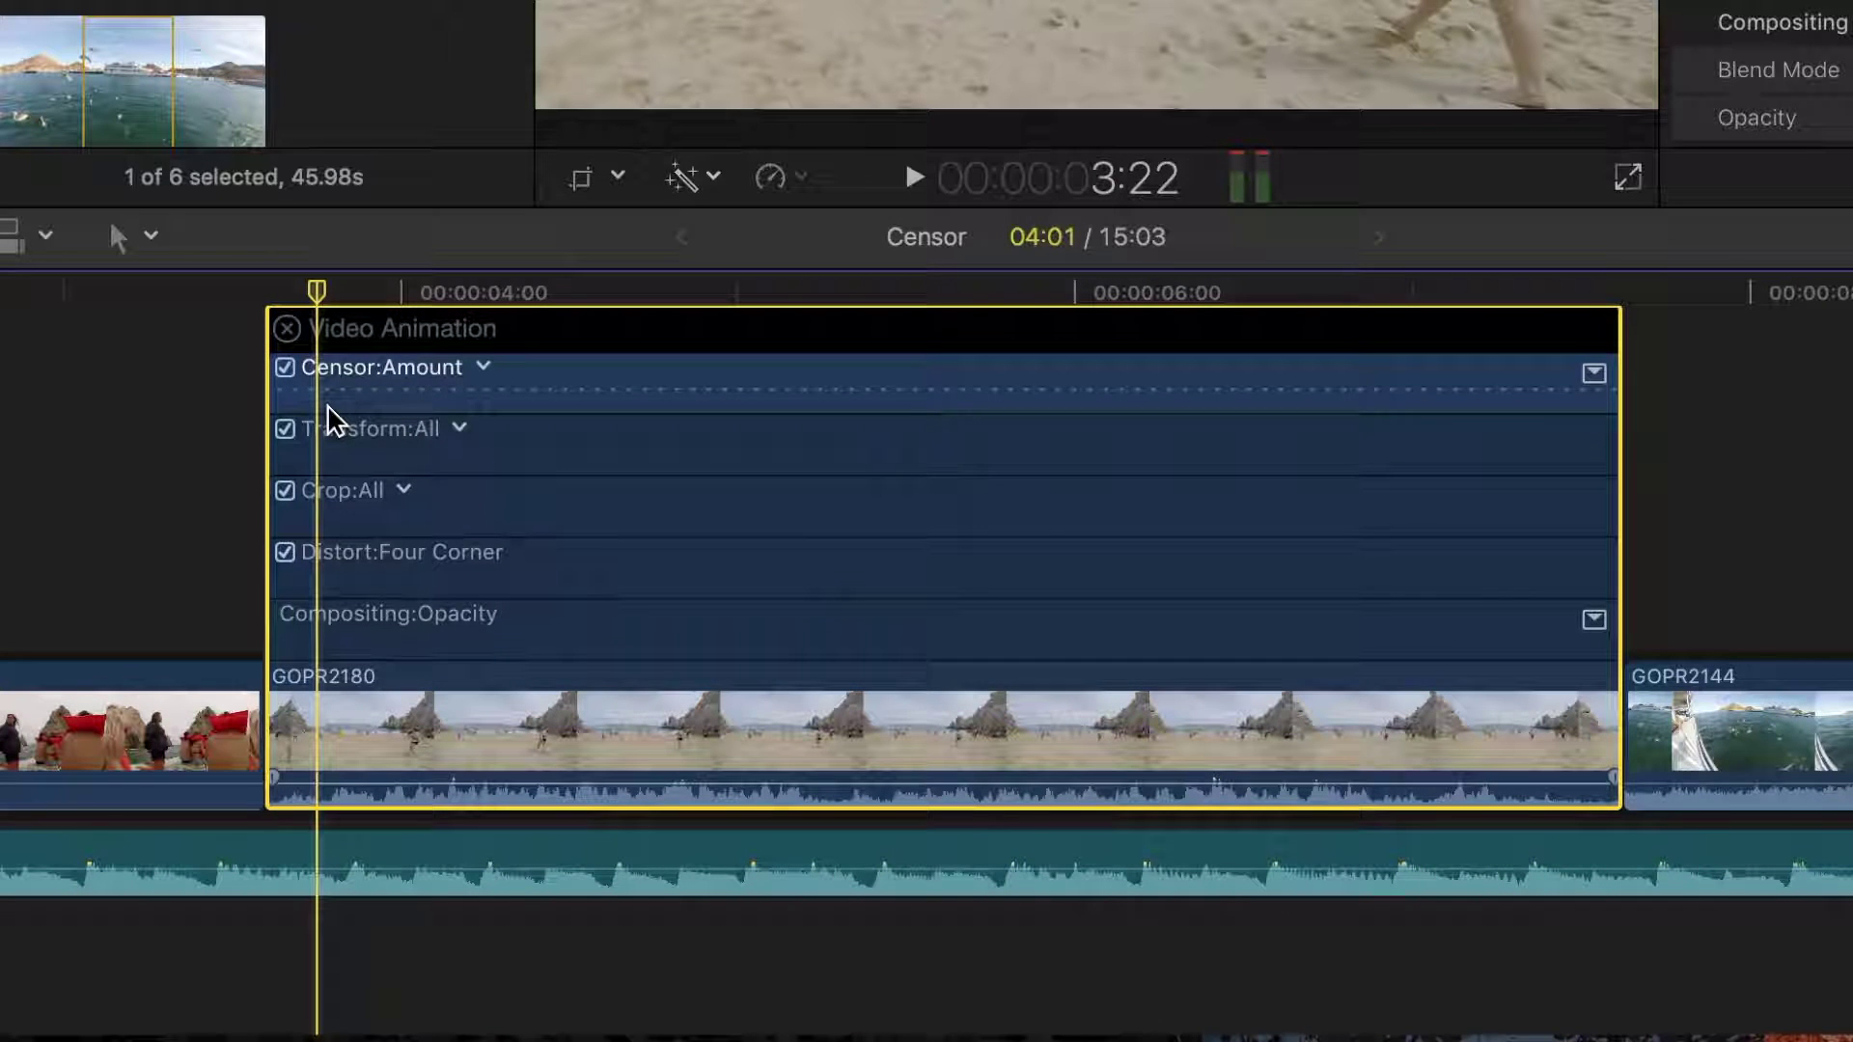
pyautogui.click(484, 373)
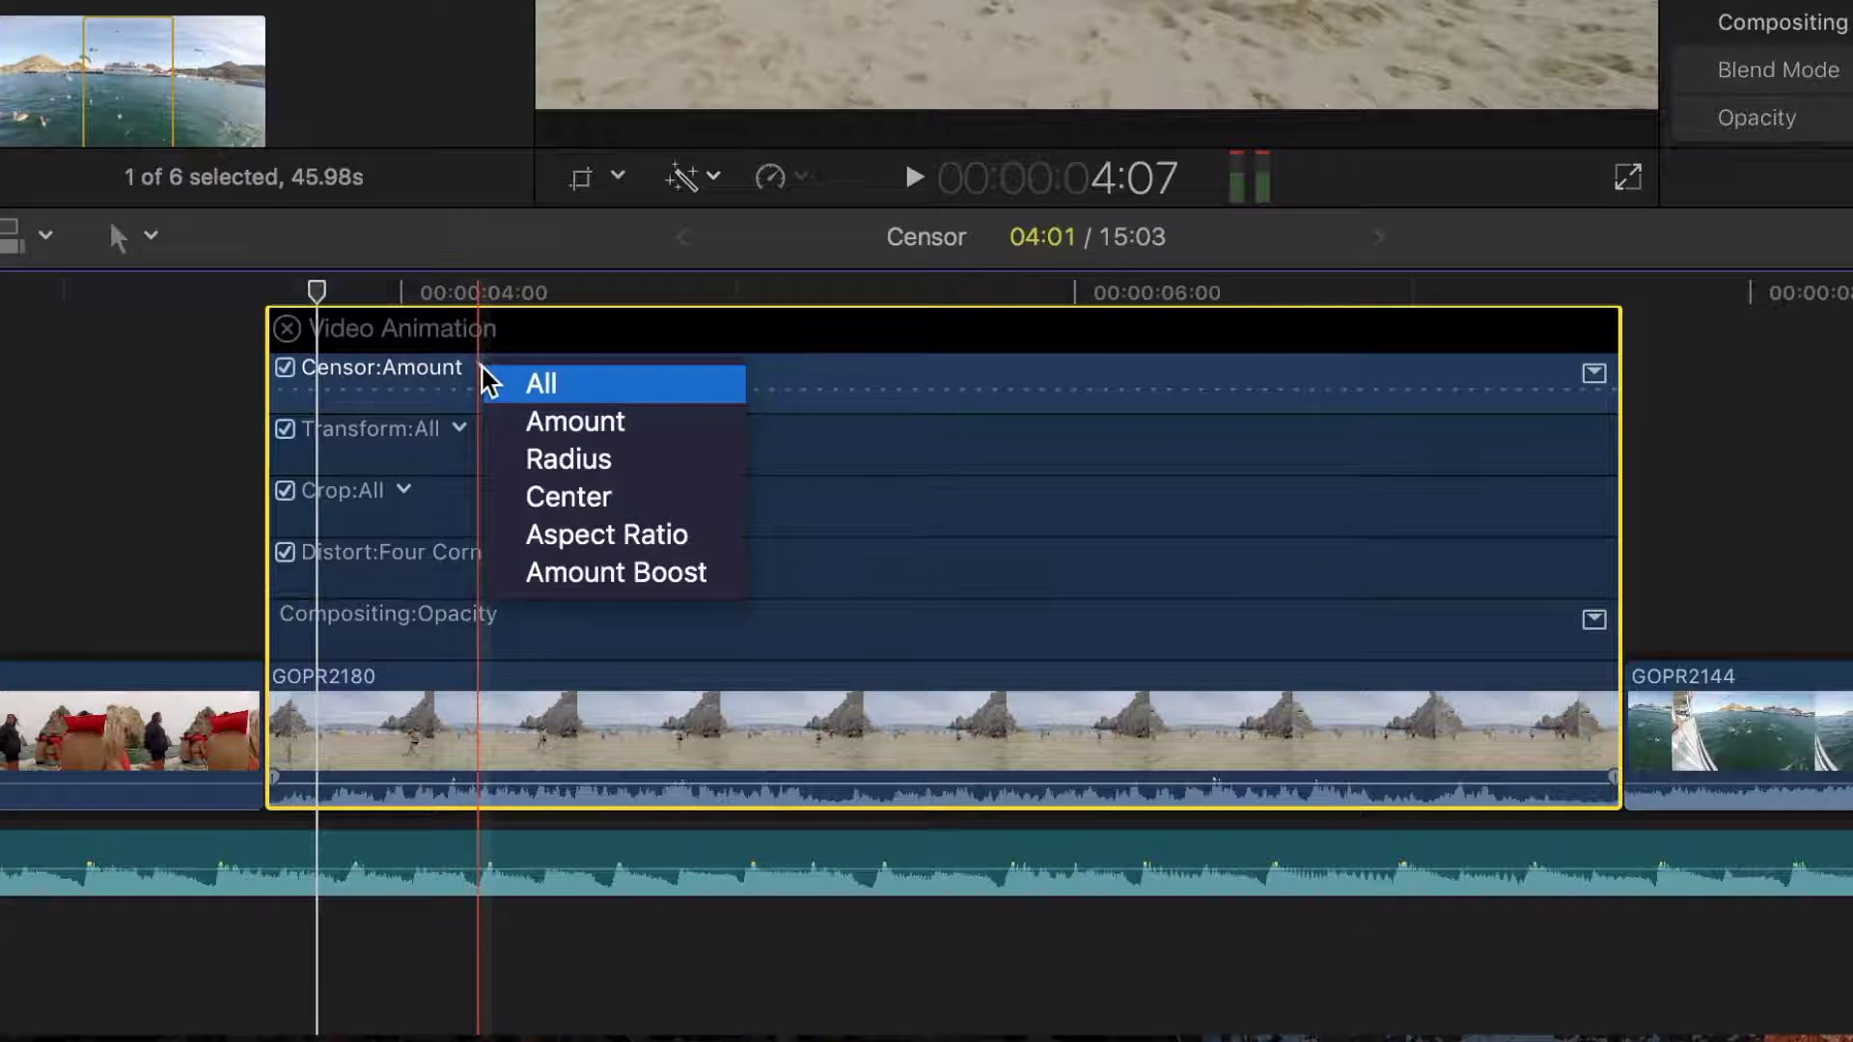
pyautogui.click(562, 506)
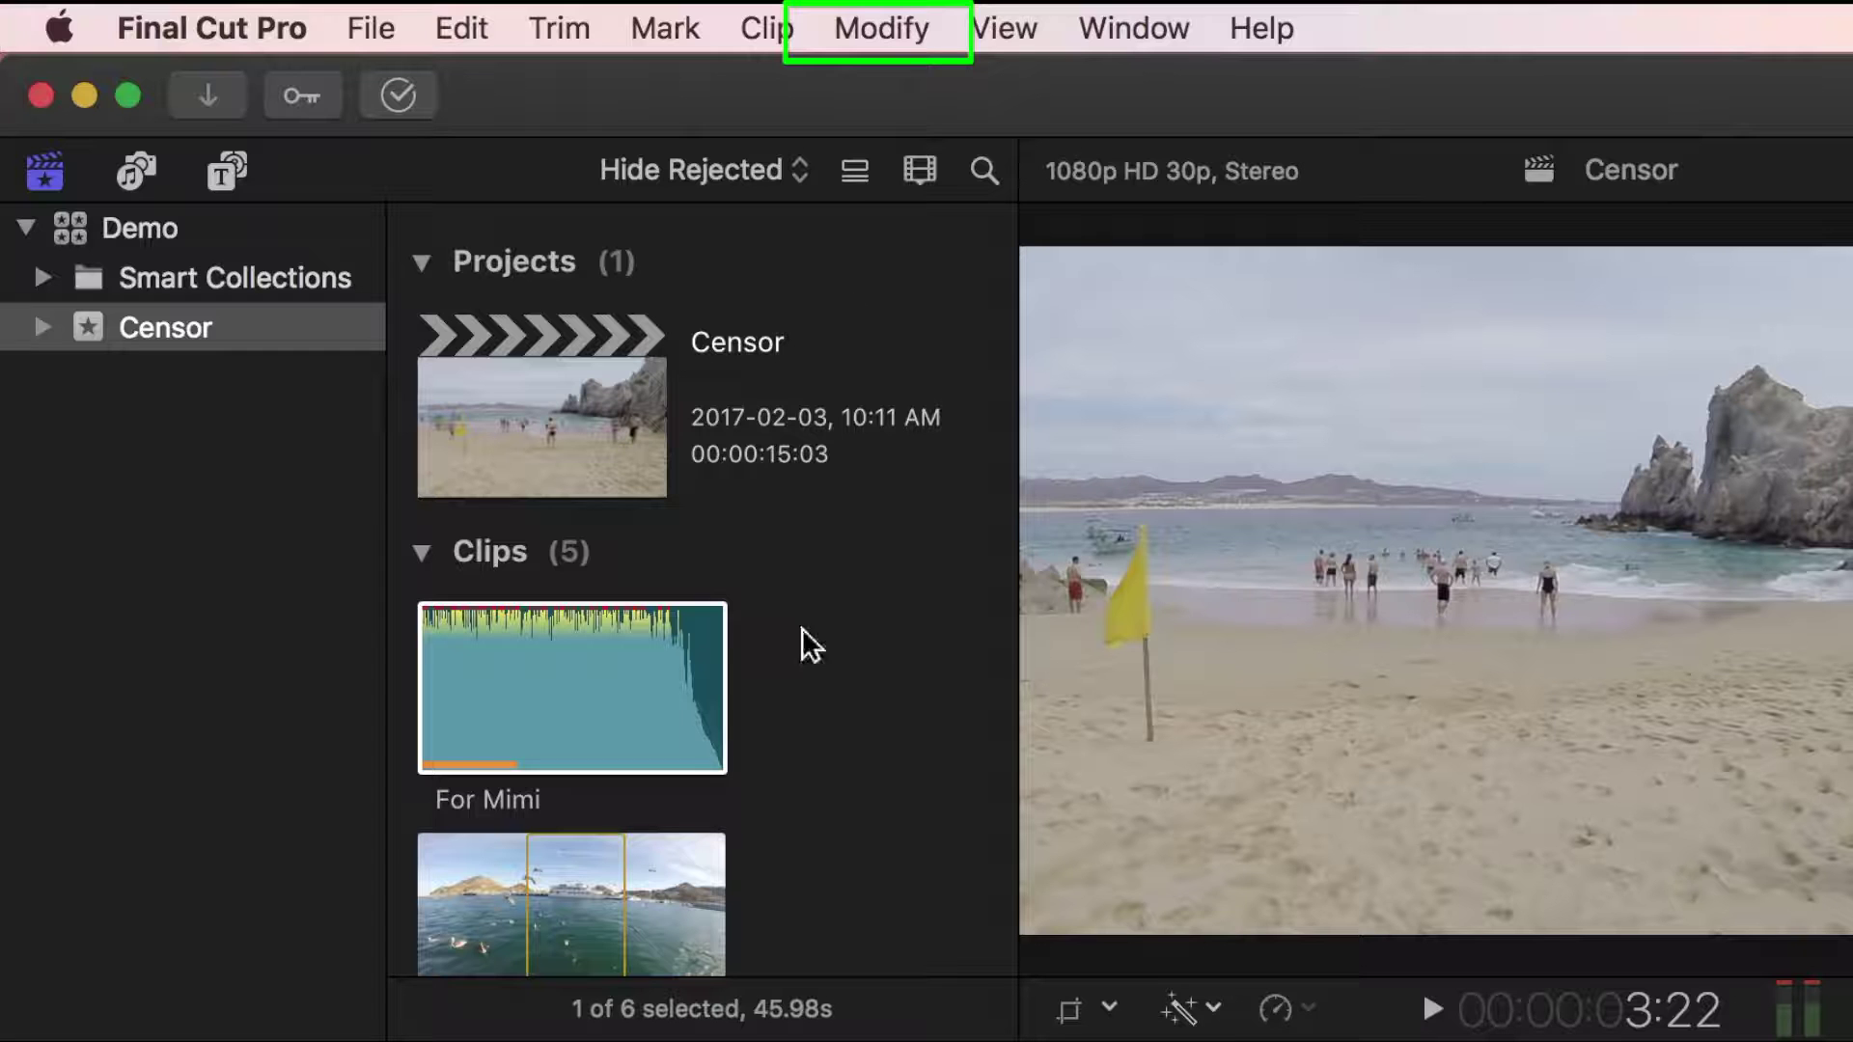
# Add a Censor Center keyframe, then at 5:20 drag the black rectangle onto the woman for a second keyframe
pyautogui.click(898, 26)
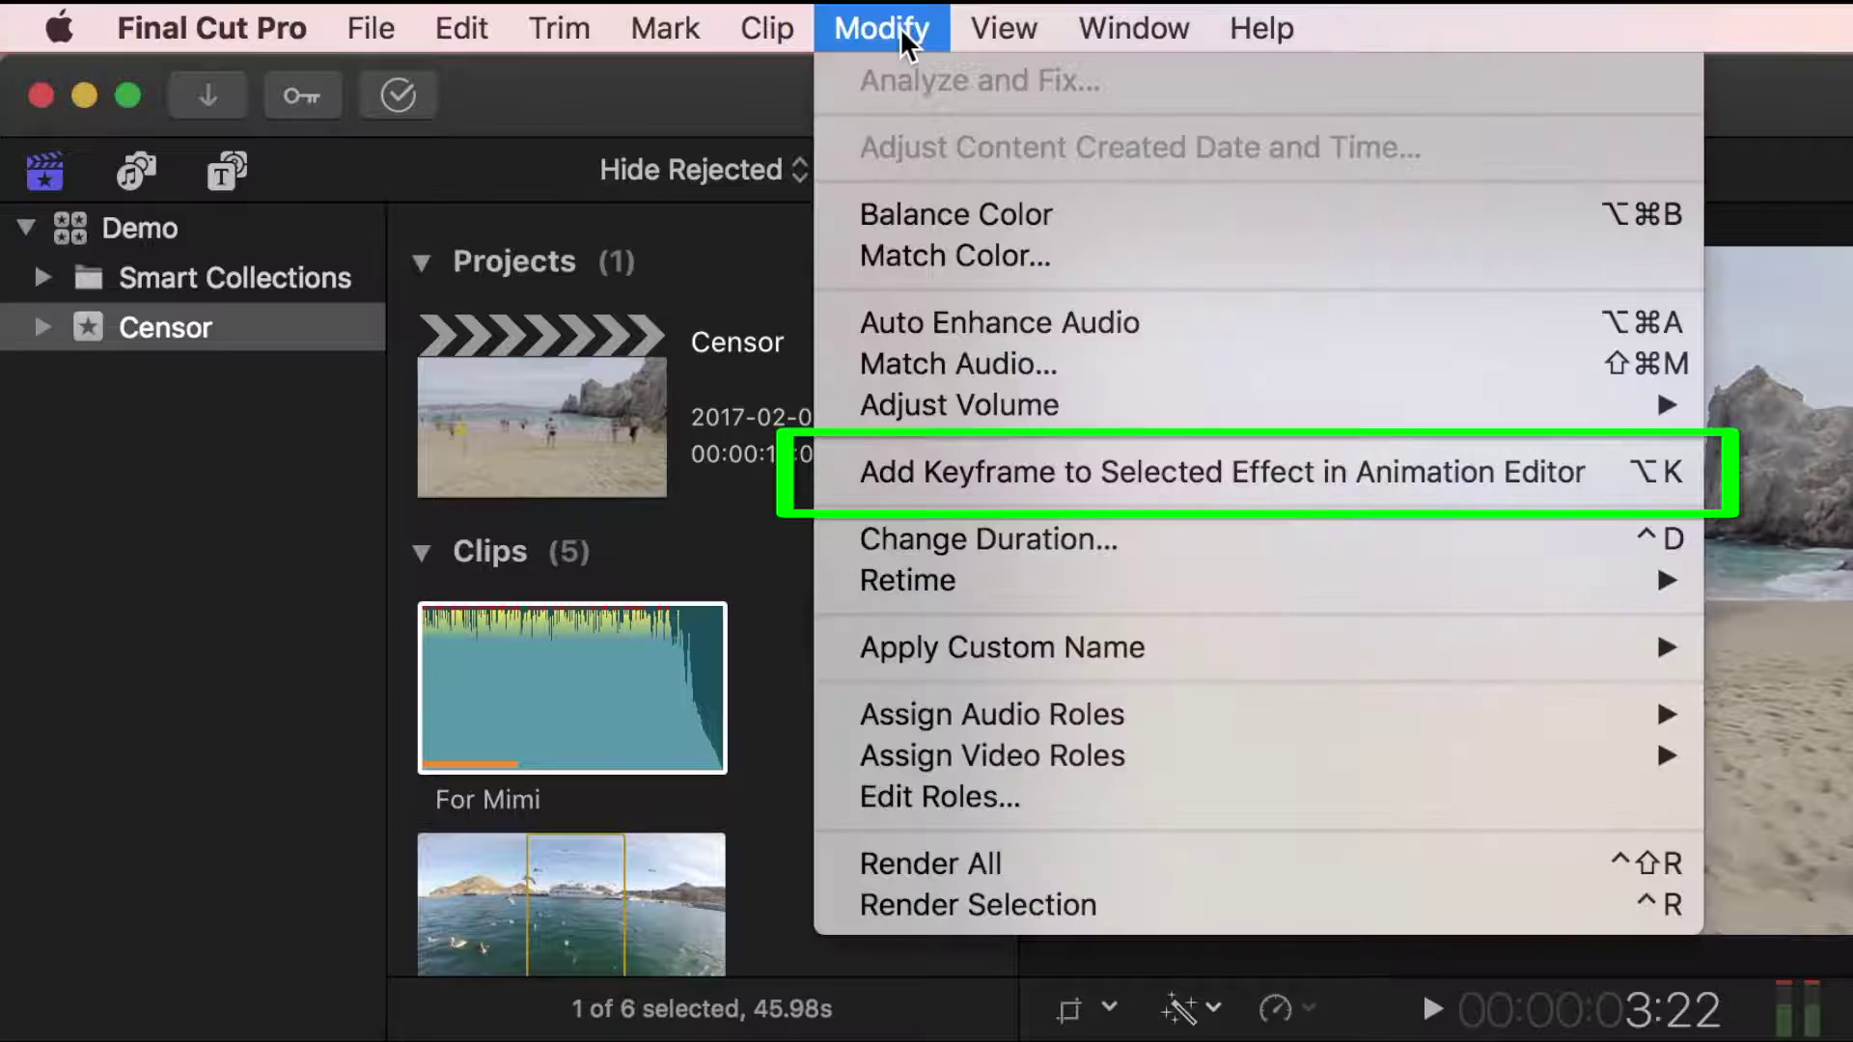
pyautogui.click(941, 473)
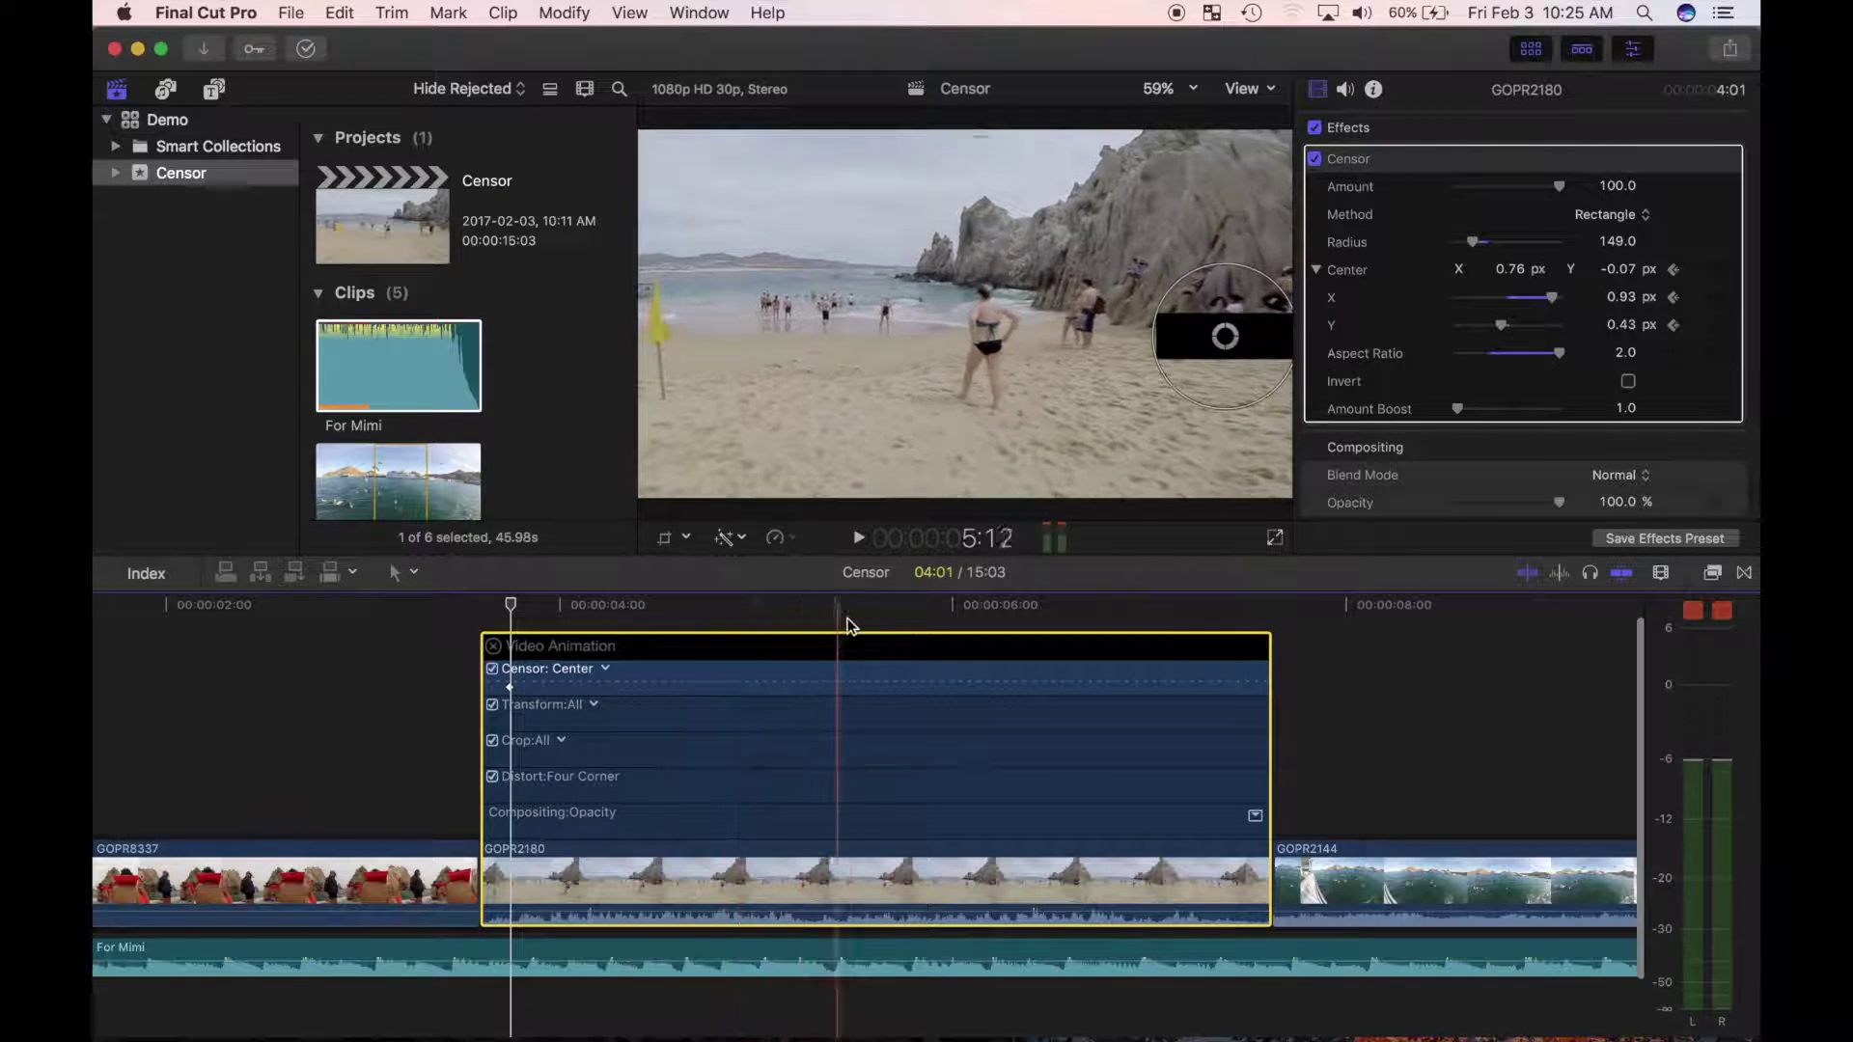
pyautogui.click(889, 623)
pyautogui.click(890, 671)
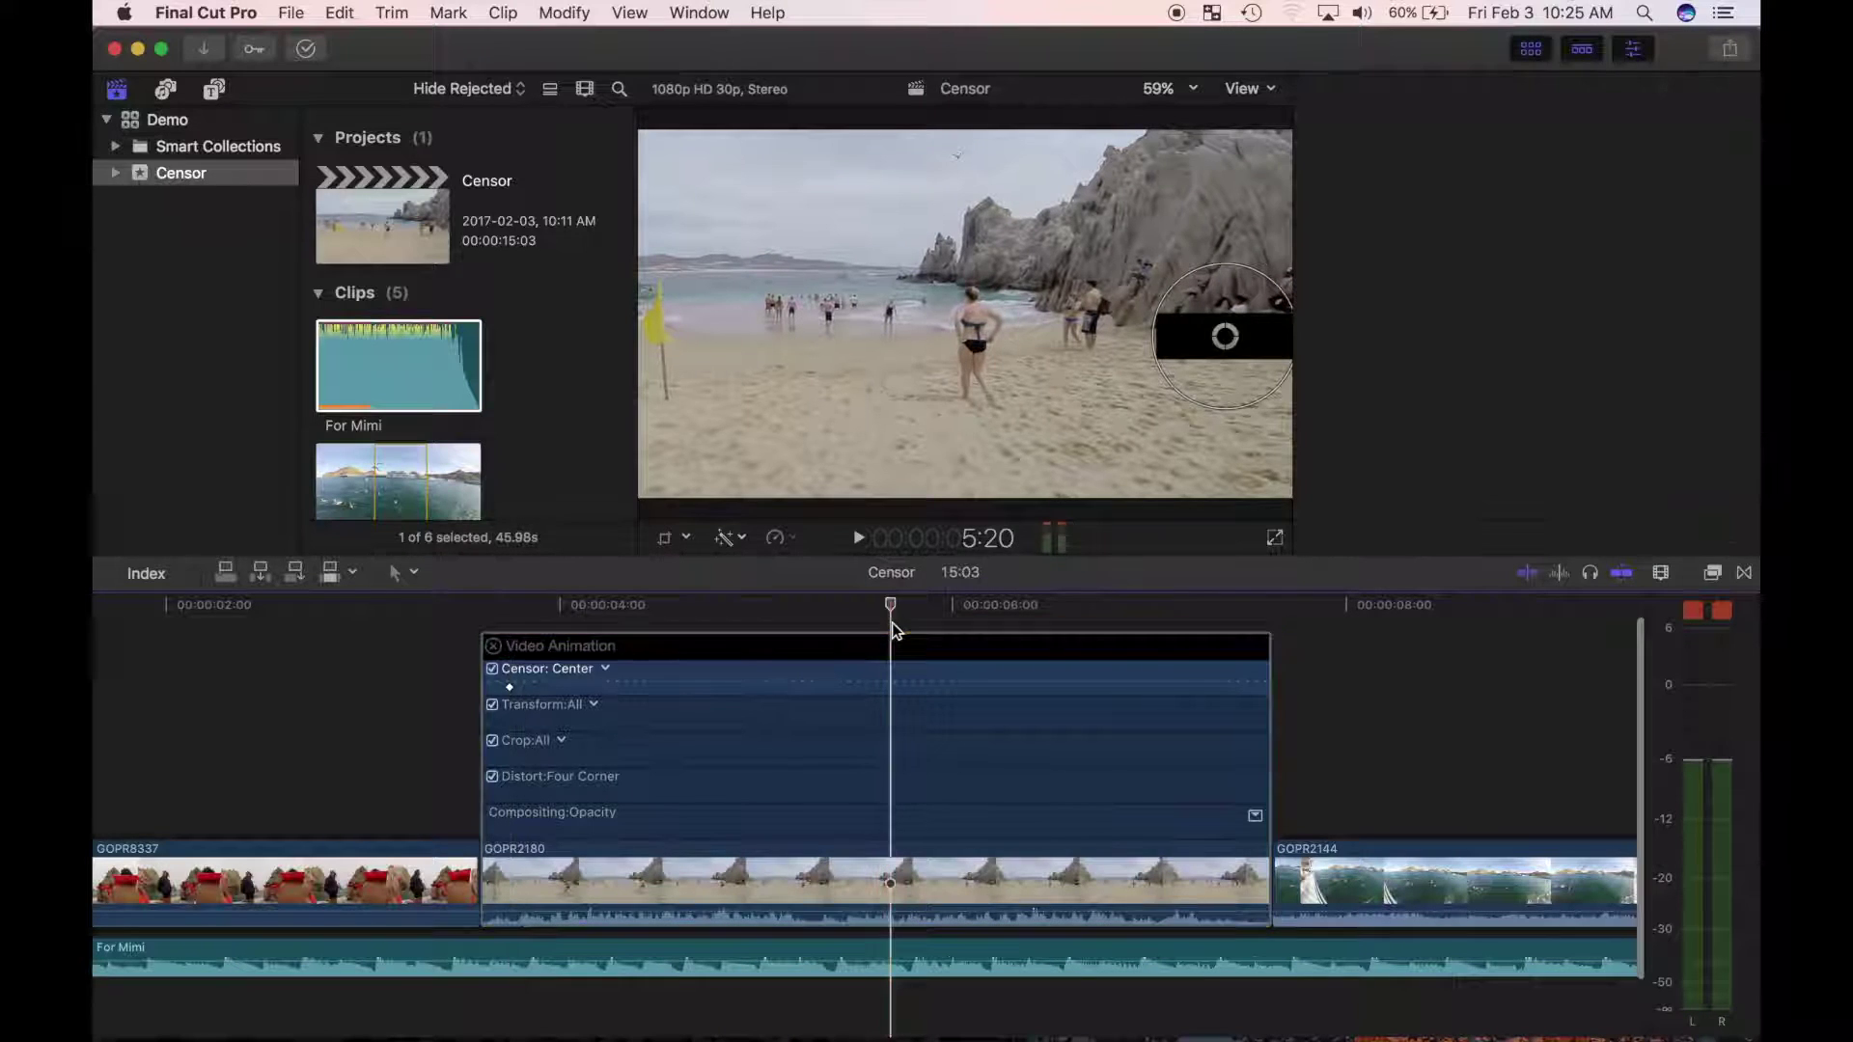
pyautogui.click(892, 678)
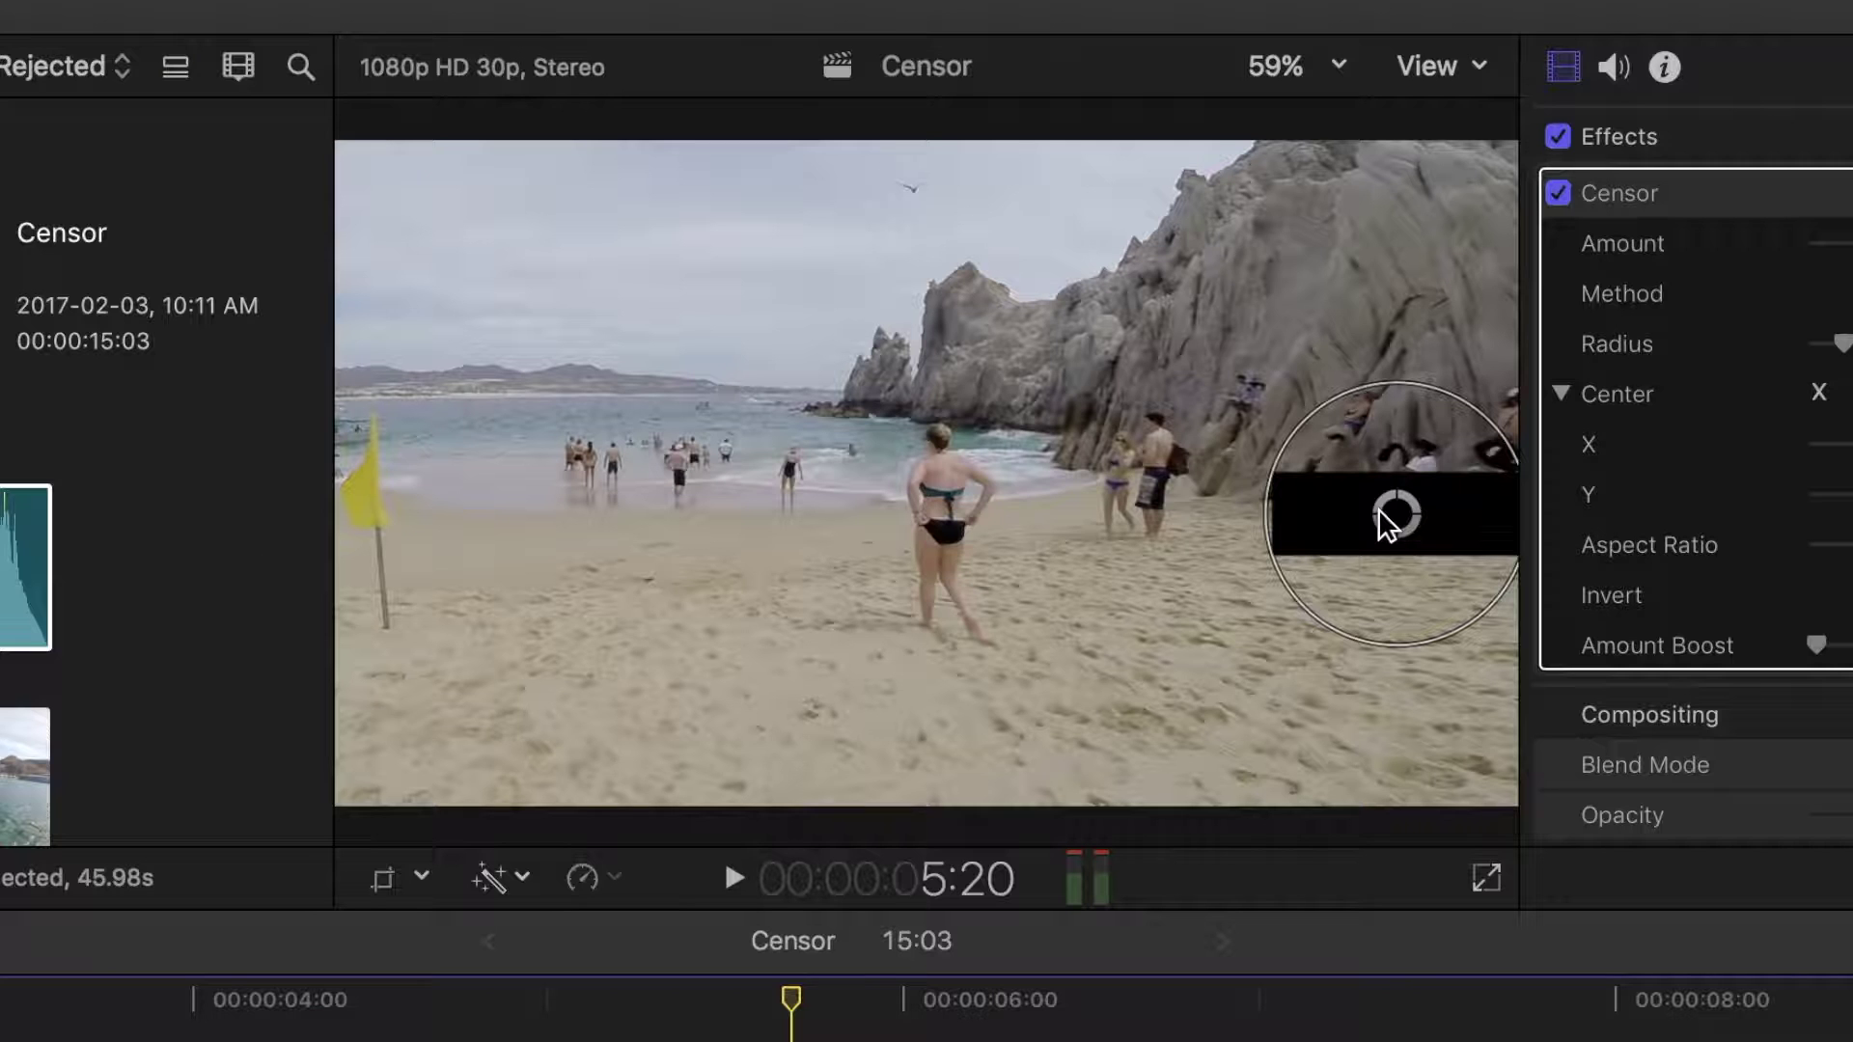
pyautogui.moveTo(1394, 516); pyautogui.dragTo(951, 487)
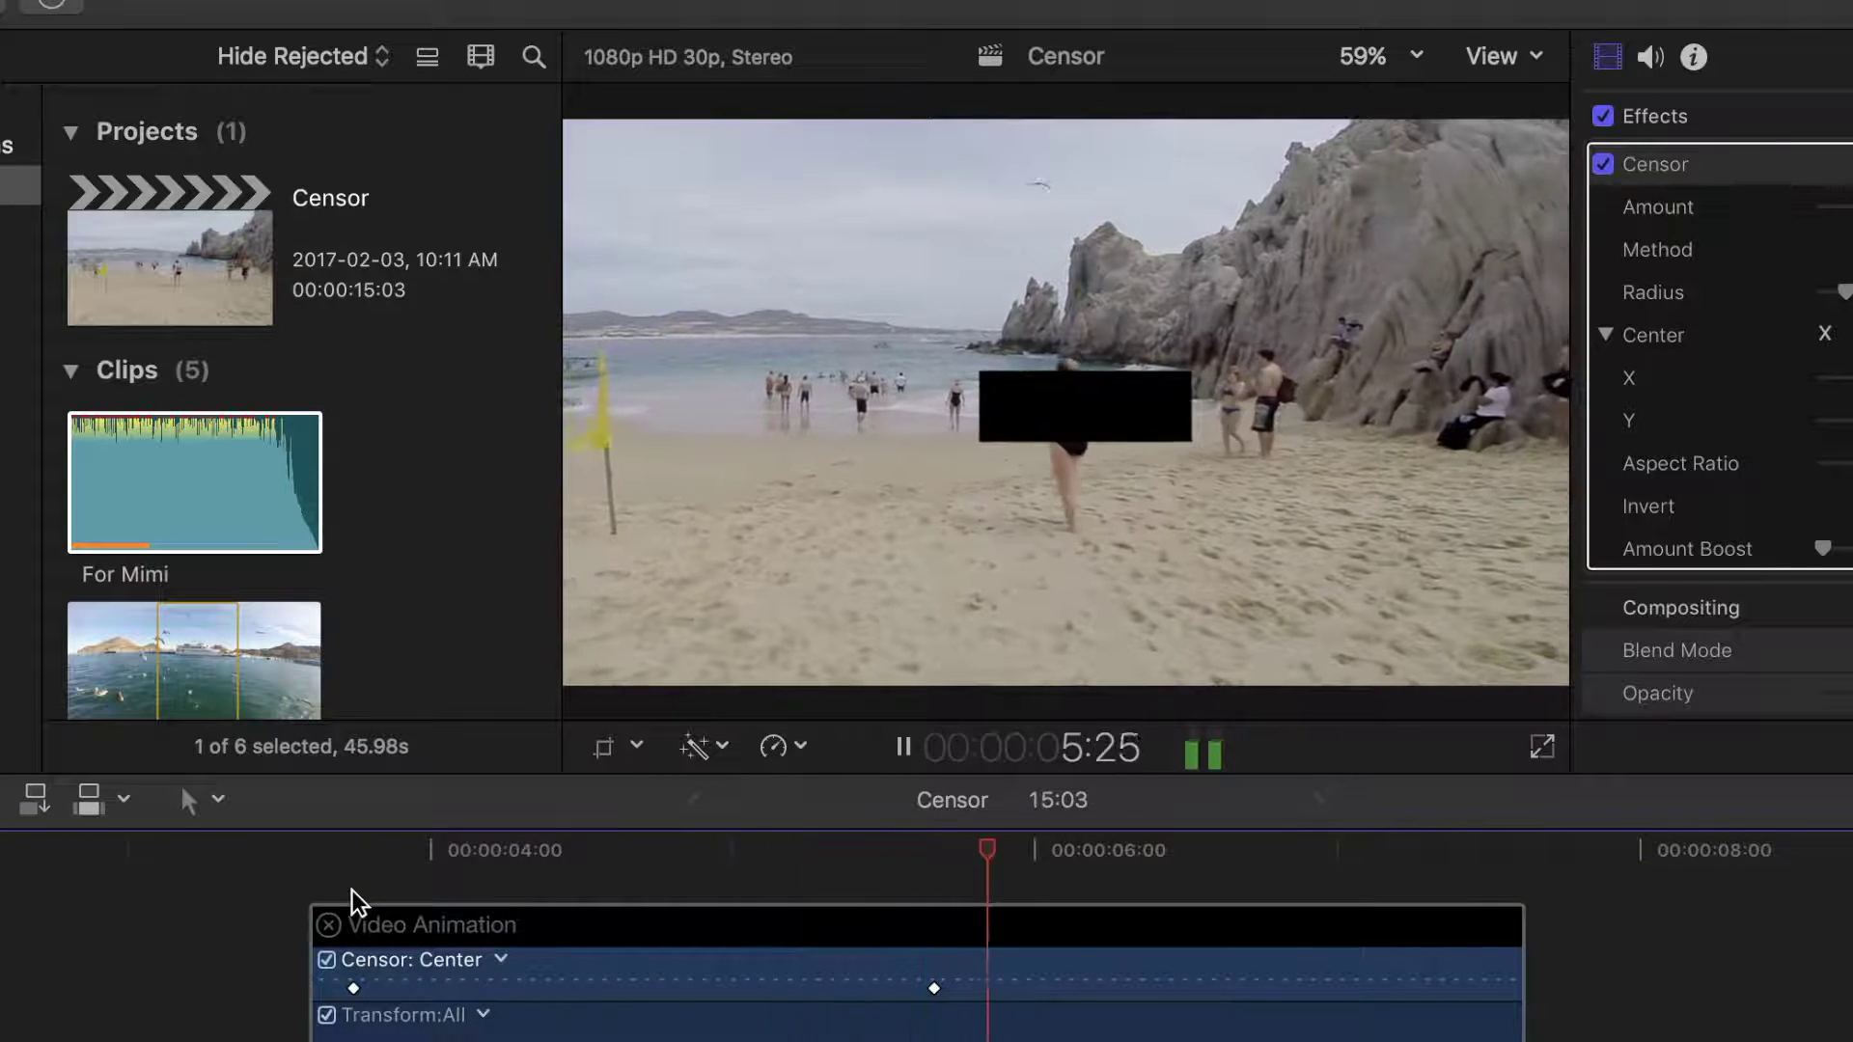
pyautogui.press('space')
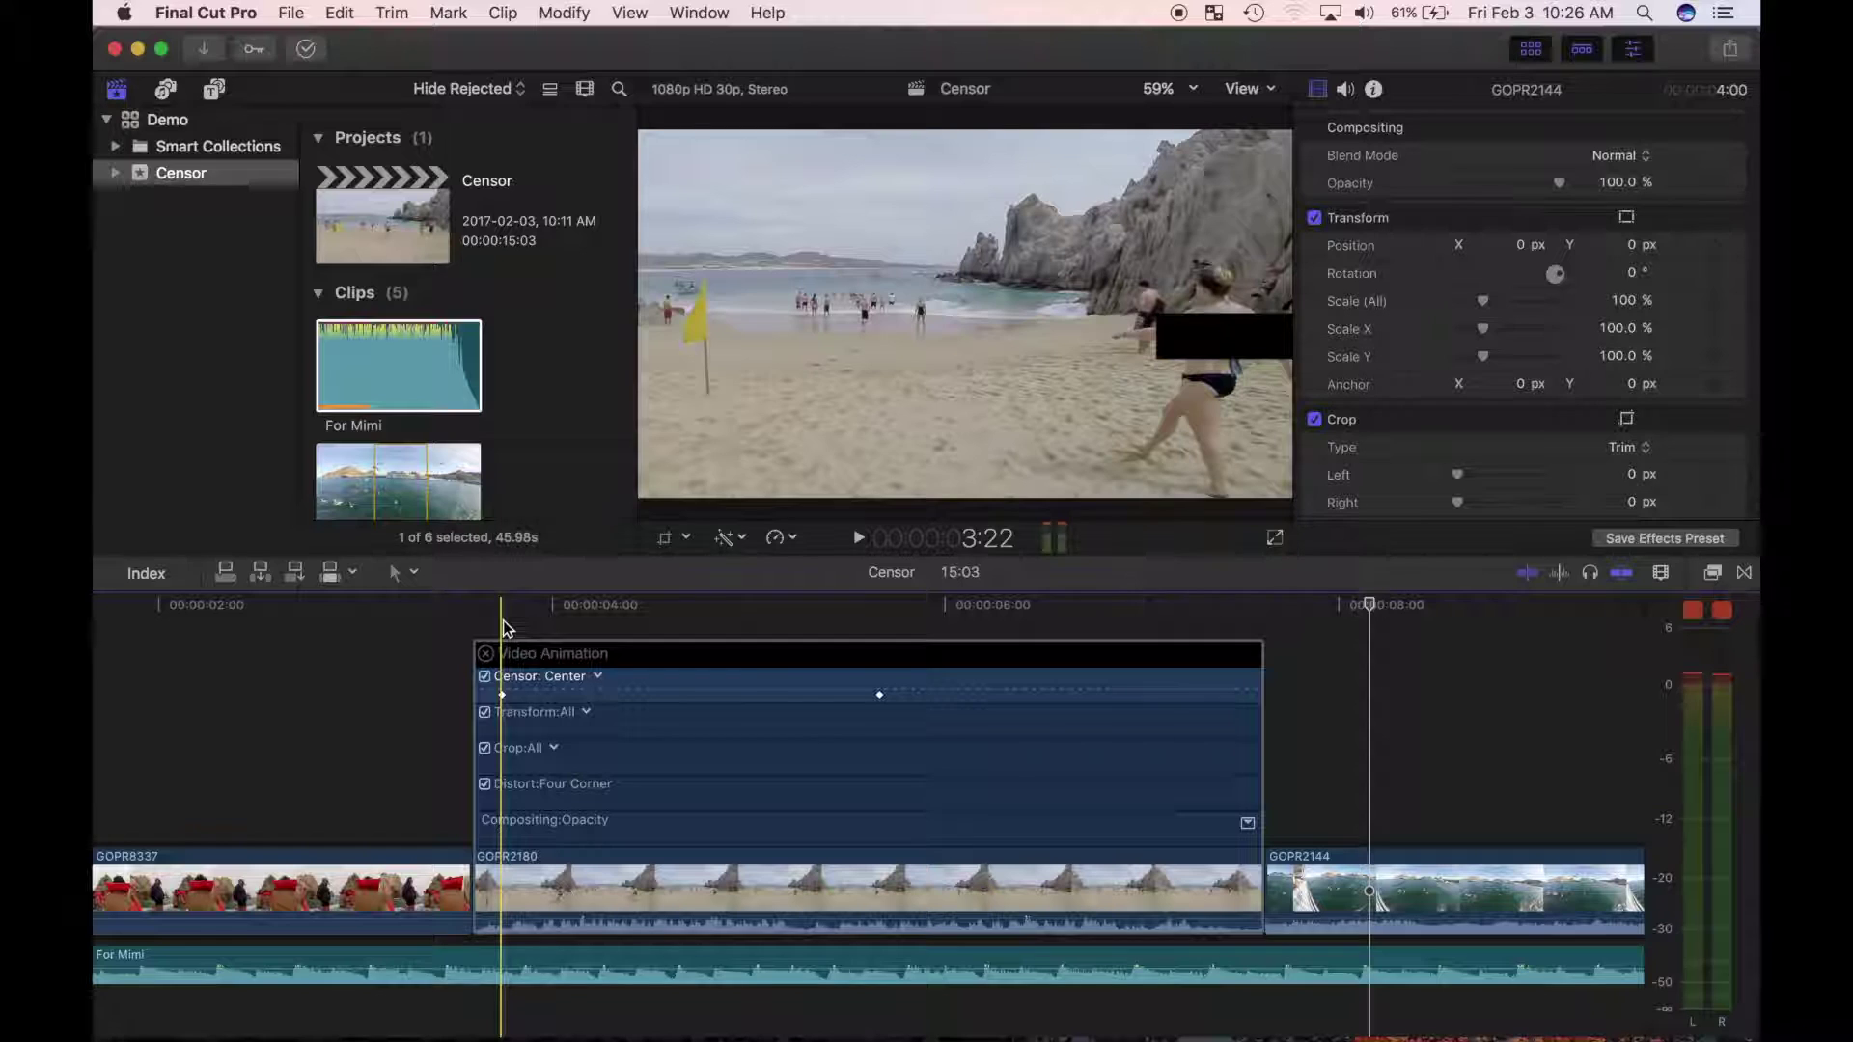
# Show the Censor Radius lane, step between its keyframes to the 5:20 one (about 109.2), and play back
pyautogui.click(653, 632)
pyautogui.click(657, 699)
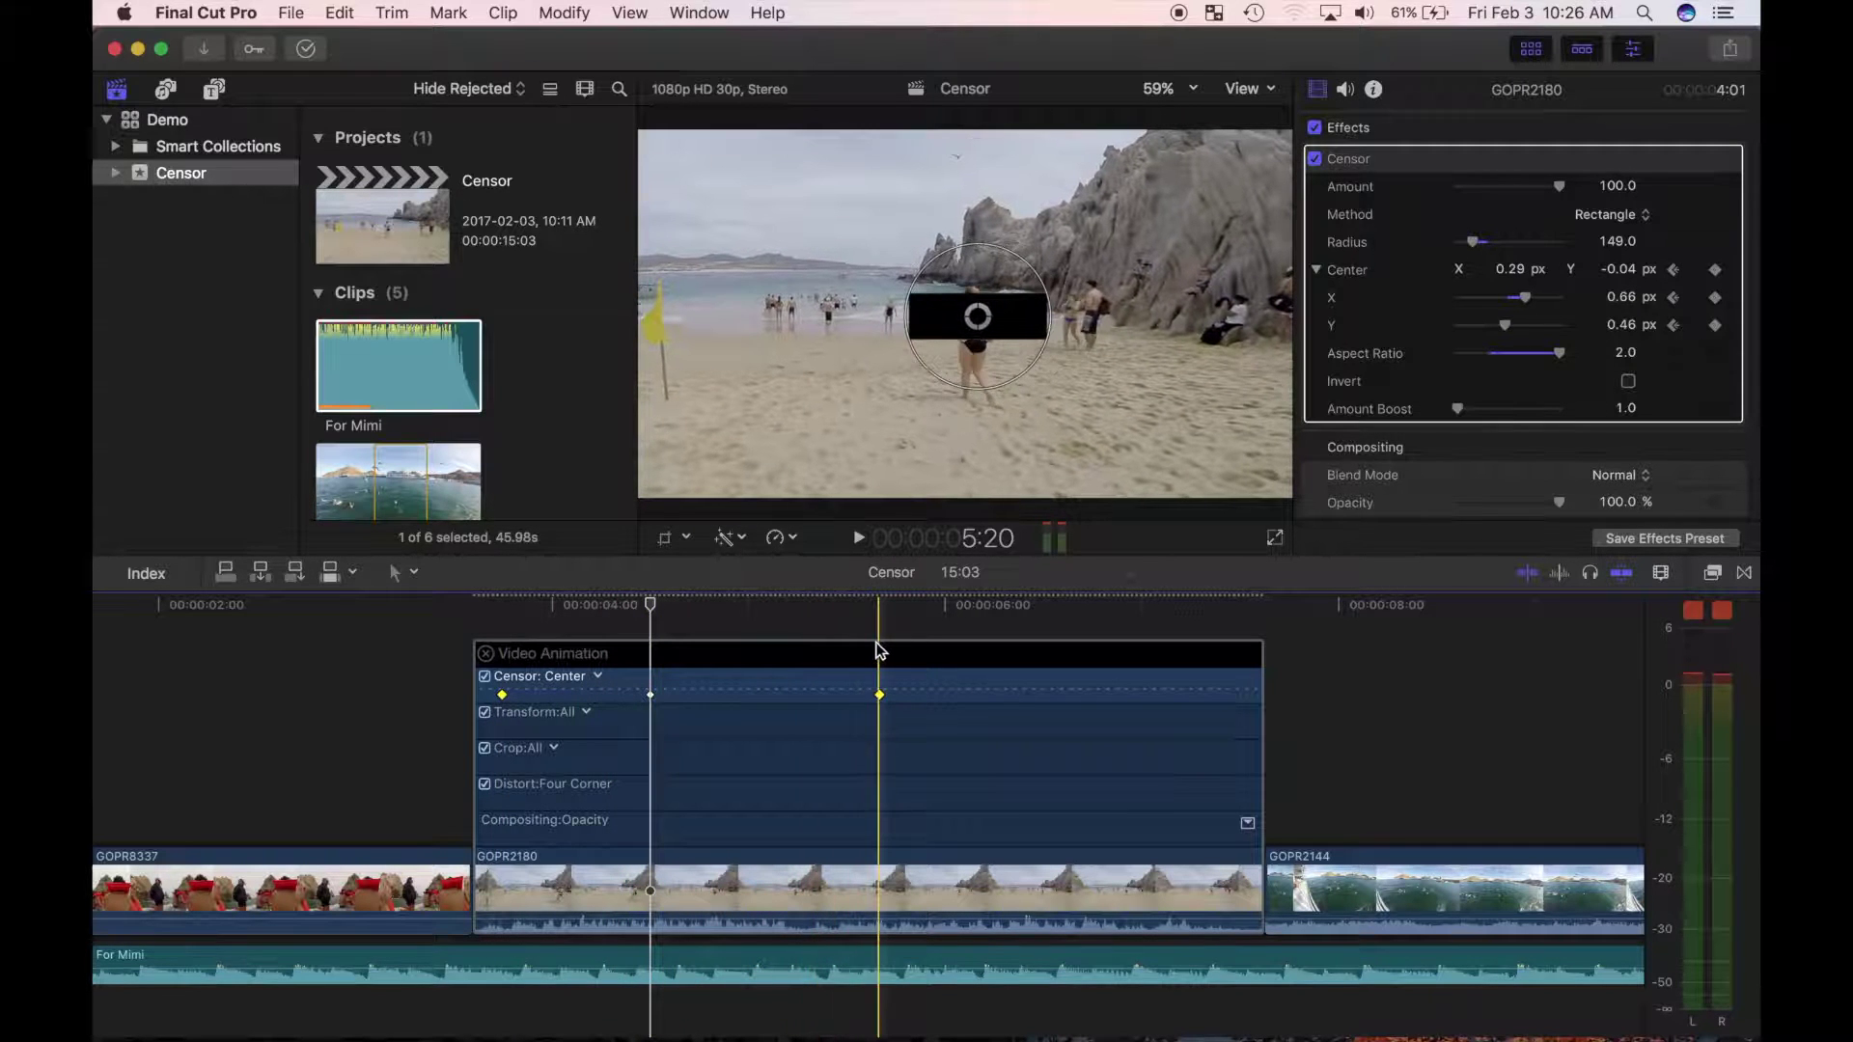
pyautogui.click(599, 676)
pyautogui.click(662, 727)
pyautogui.click(499, 694)
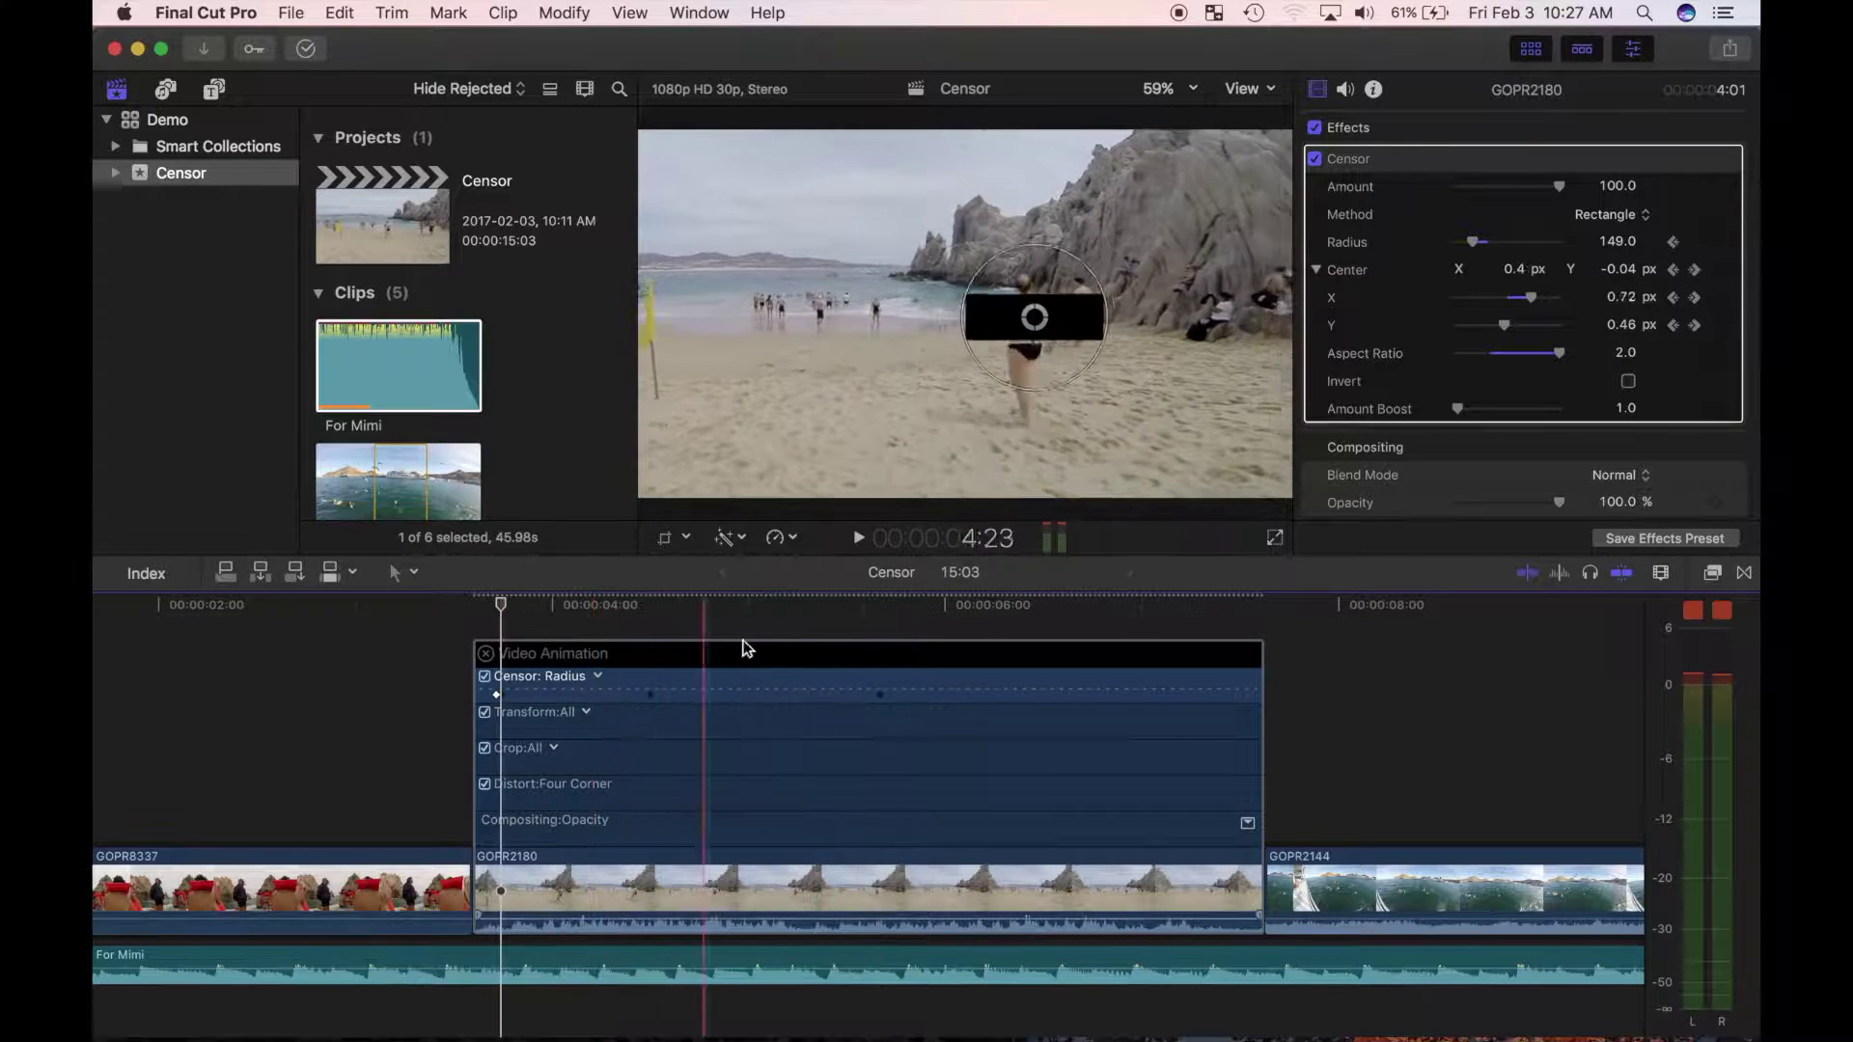
pyautogui.click(879, 694)
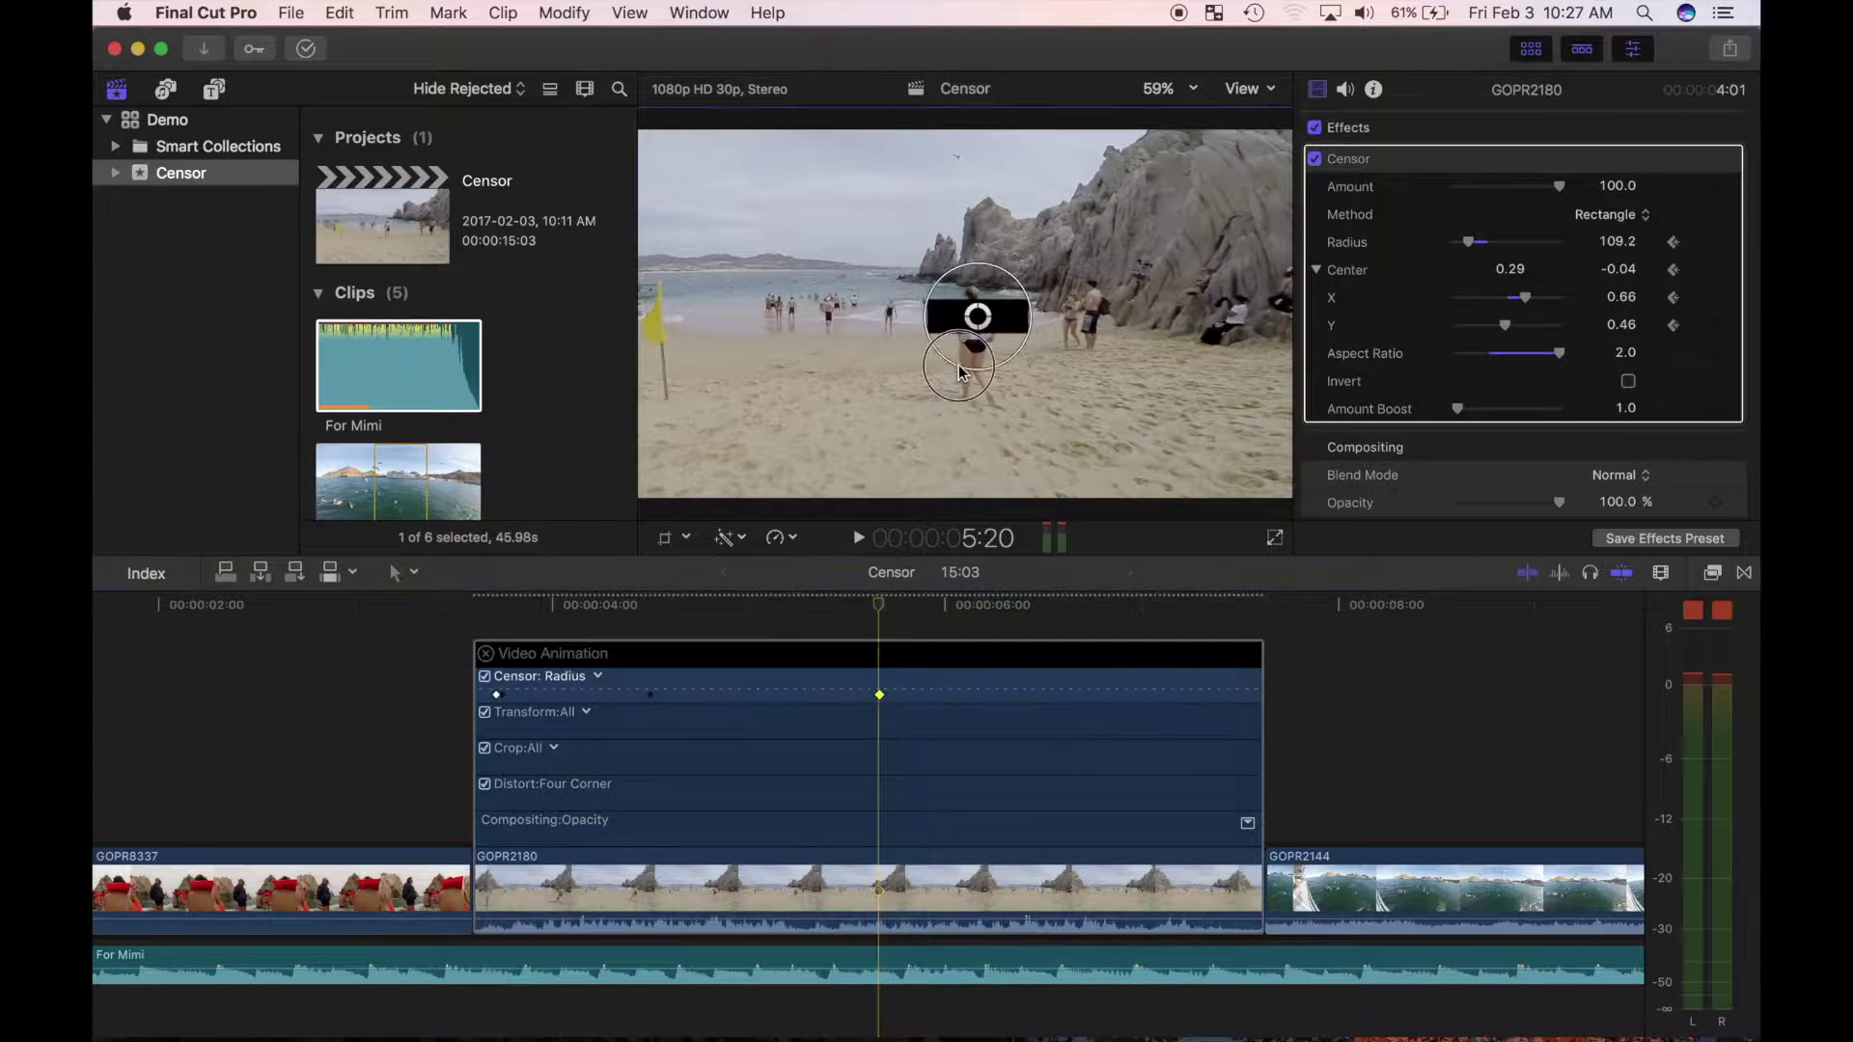
pyautogui.press('space')
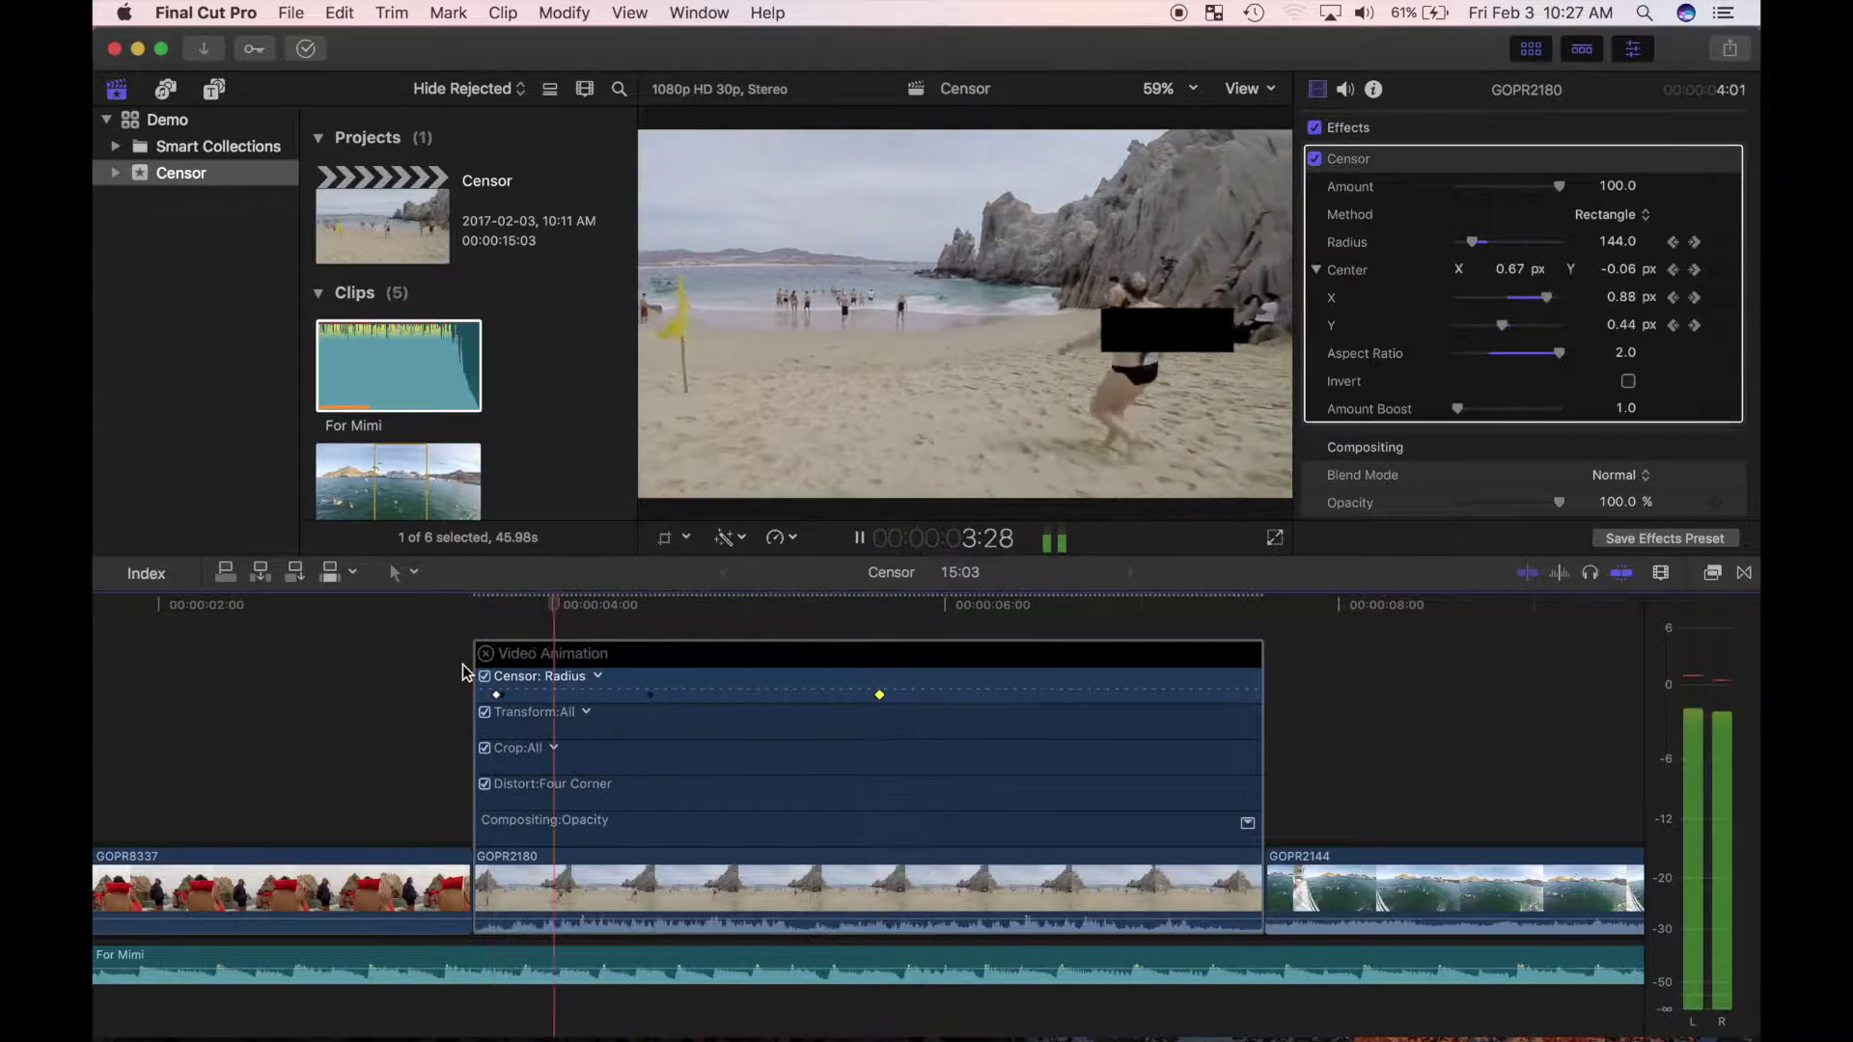